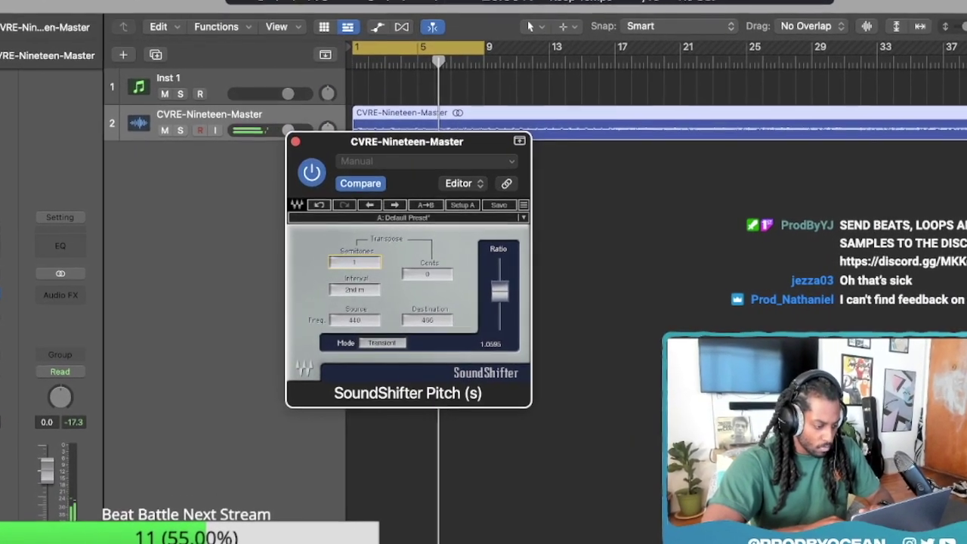
Step: Audition transpositions from -2 to 6 semitones for the CVRE-Nineteen-Master track in SoundShifter Pitch and leave it at 1 semitone
{"action": "key", "text": "Up"}
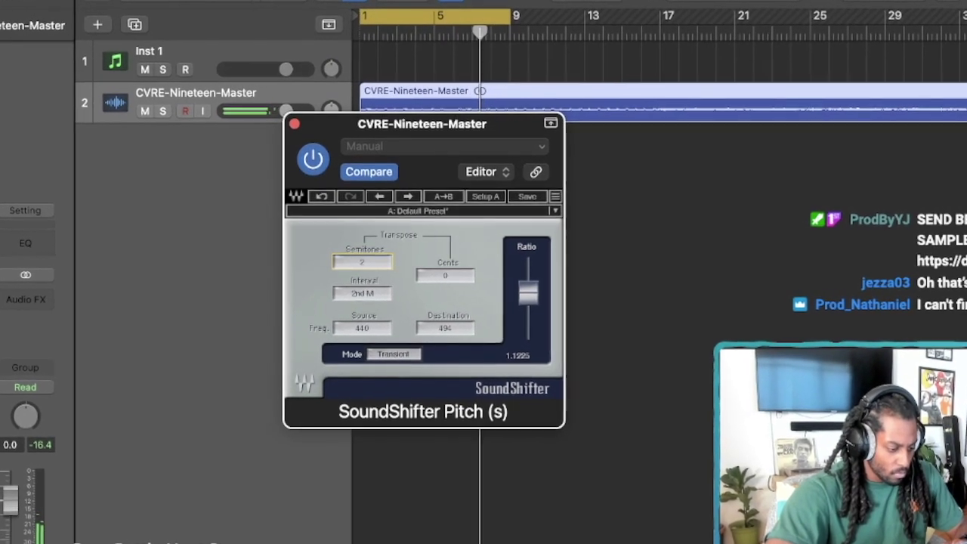
{"action": "key", "text": "Down"}
{"action": "key", "text": "Down"}
{"action": "key", "text": "Down"}
{"action": "key", "text": "Down"}
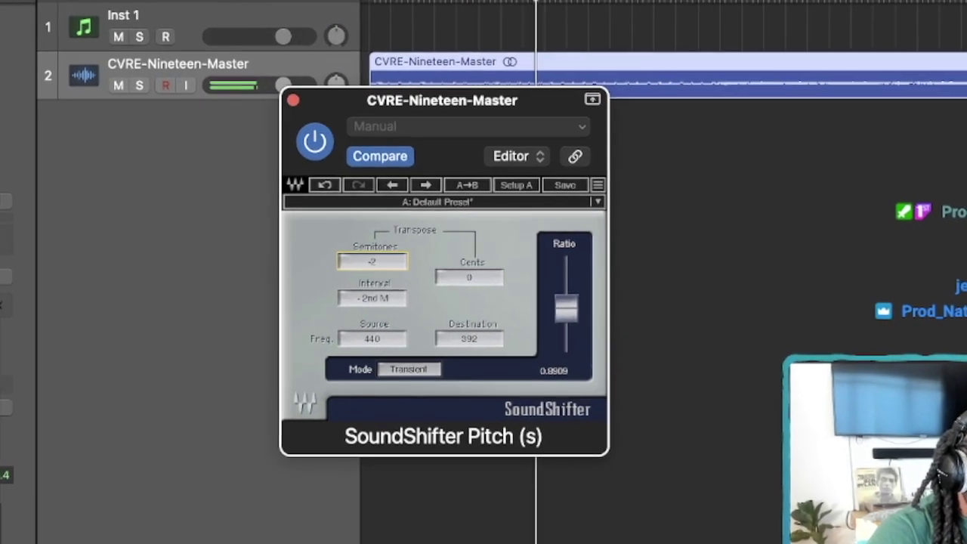
{"action": "key", "text": "Up"}
{"action": "key", "text": "Up"}
{"action": "key", "text": "Up"}
{"action": "key", "text": "Up"}
{"action": "key", "text": "Up"}
{"action": "key", "text": "Up"}
{"action": "key", "text": "Up"}
{"action": "key", "text": "Up"}
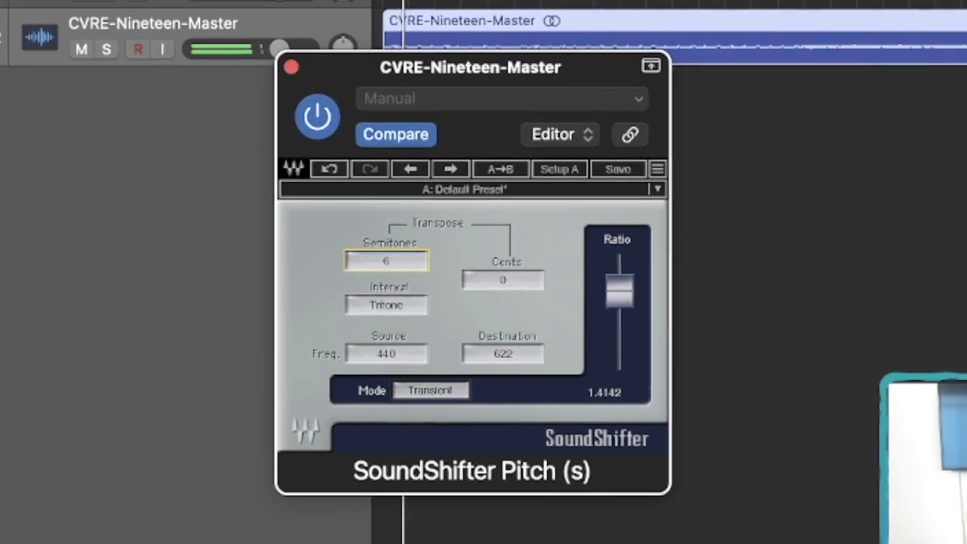
{"action": "key", "text": "Down"}
{"action": "key", "text": "Down"}
{"action": "key", "text": "Down"}
{"action": "key", "text": "Down"}
{"action": "key", "text": "Down"}
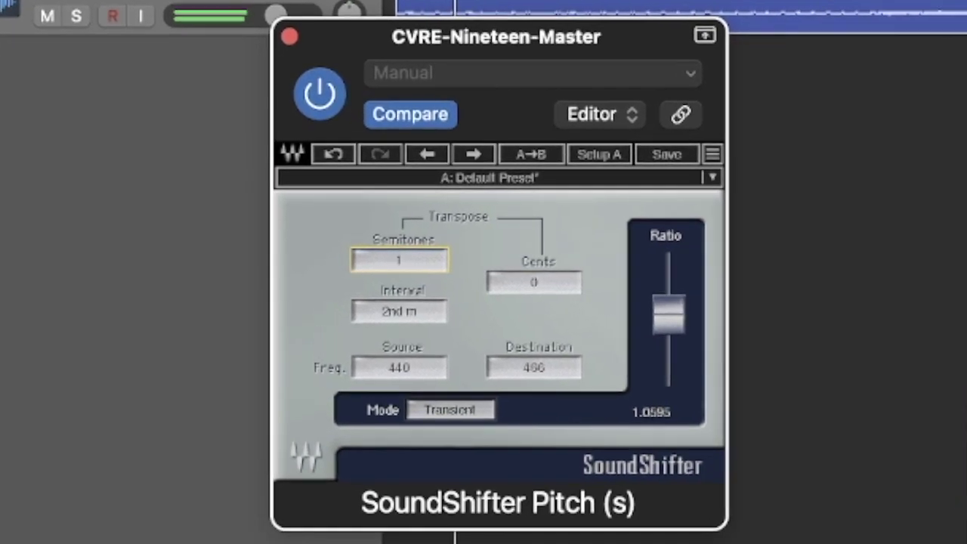
Step: Close the pitch plug-in and select King George V microphone 2 in The King's Microphones on the CVRE-Nineteen-Master track
{"action": "left_click", "coordinate": [289, 36]}
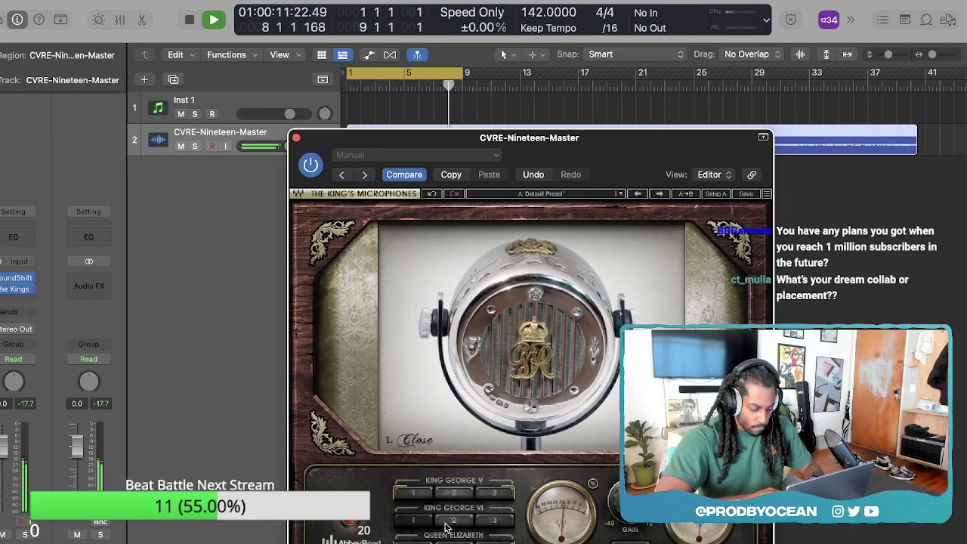
{"action": "left_click", "coordinate": [456, 492]}
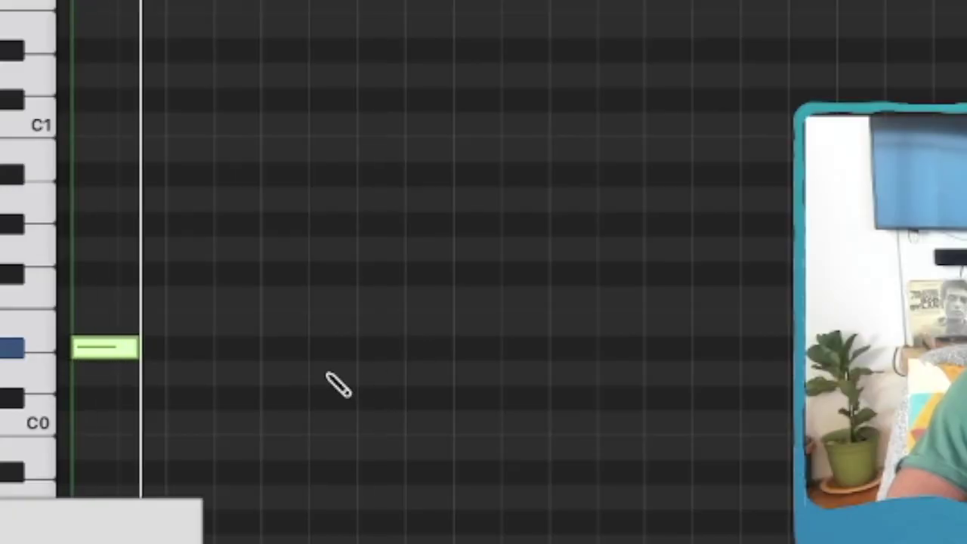
Step: Draw three more bass notes in the piano roll: a repeated D#0, a higher A#0 and a low A#-1
{"action": "left_click", "coordinate": [315, 348]}
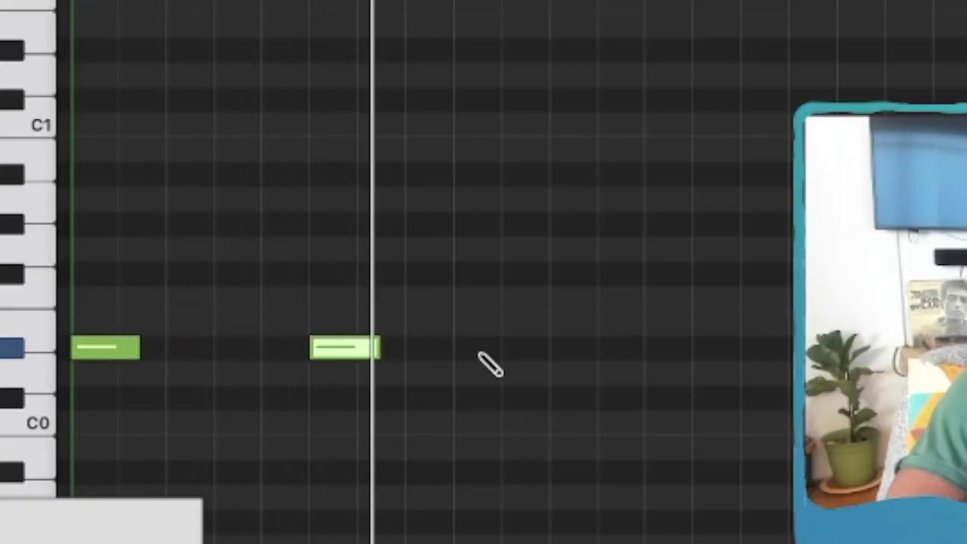
{"action": "left_click", "coordinate": [466, 307]}
{"action": "left_click_drag", "start_coordinate": [483, 305], "coordinate": [486, 183]}
{"action": "key", "text": "super+shift+z"}
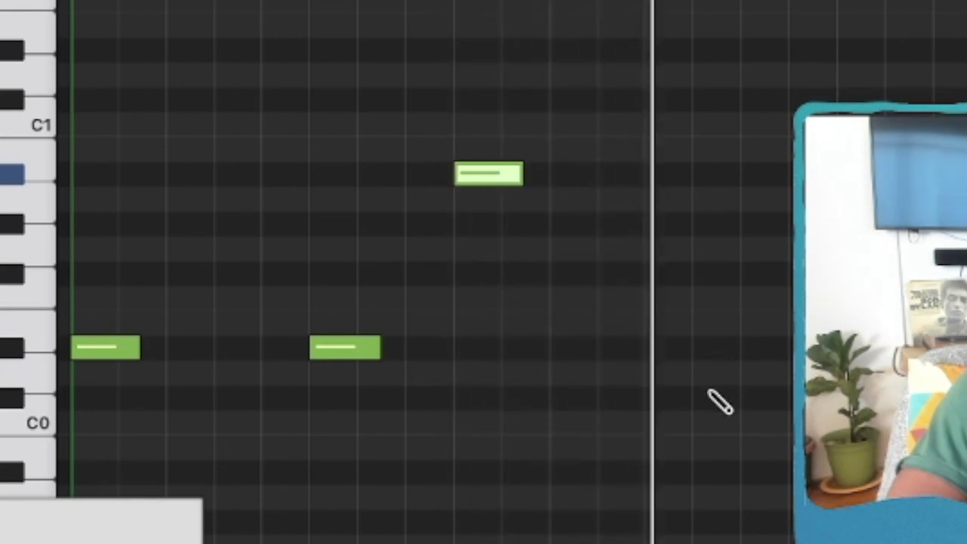
{"action": "left_click_drag", "start_coordinate": [722, 446], "coordinate": [737, 189]}
{"action": "key", "text": "super+z"}
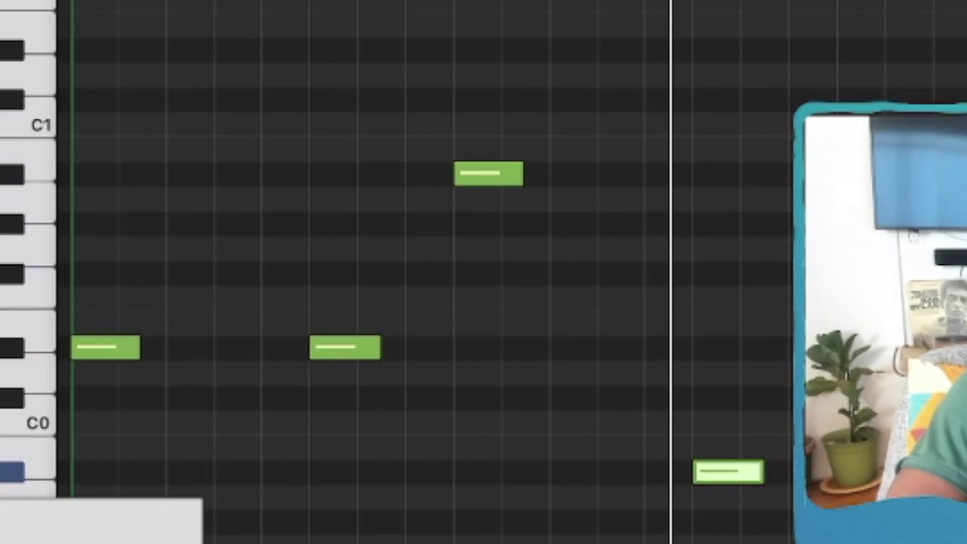
Step: Set the cycle range to bars 7 to 9, switch the piano roll to the Scissors tool and clear the note selection
{"action": "key", "text": "space"}
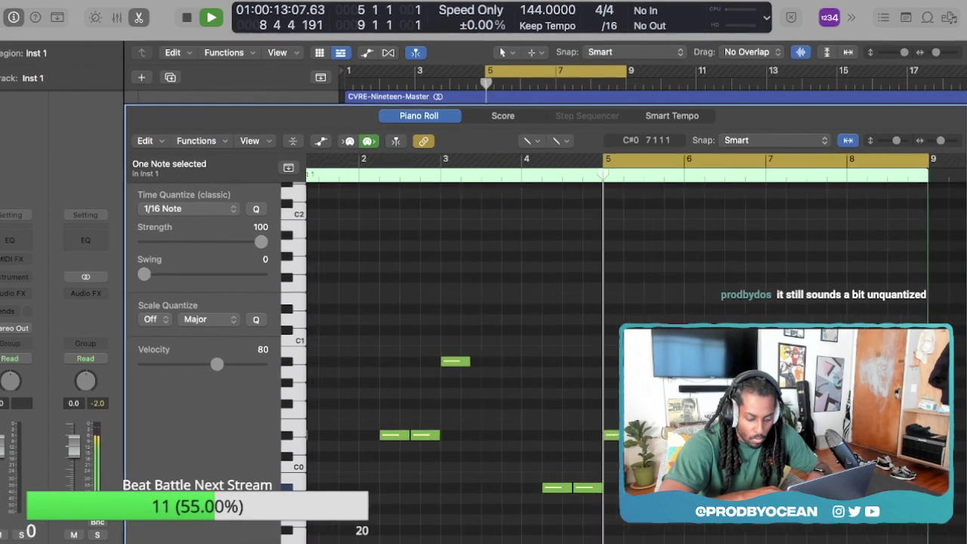
{"action": "left_click_drag", "start_coordinate": [673, 167], "coordinate": [838, 161]}
{"action": "left_click", "coordinate": [525, 136]}
{"action": "left_click", "coordinate": [563, 210]}
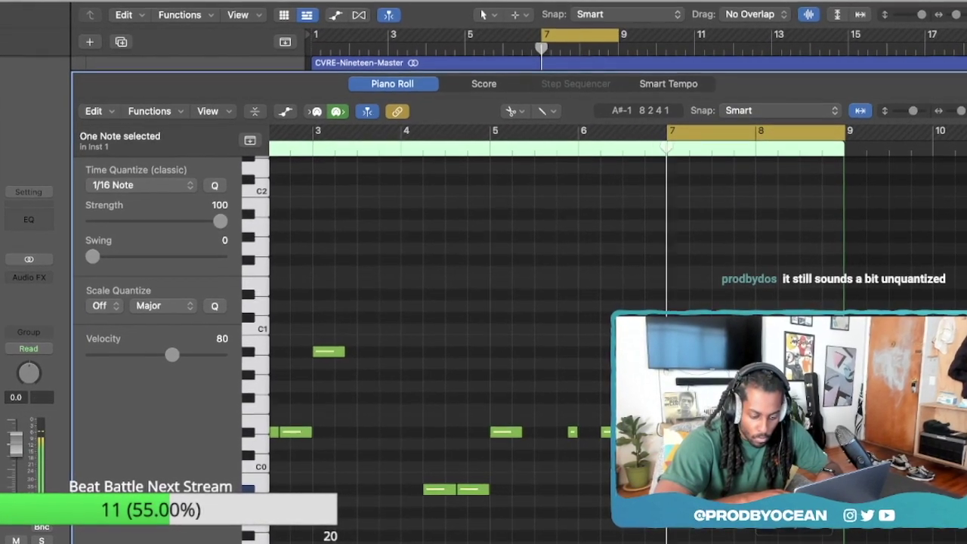
{"action": "key", "text": "shift+super+a"}
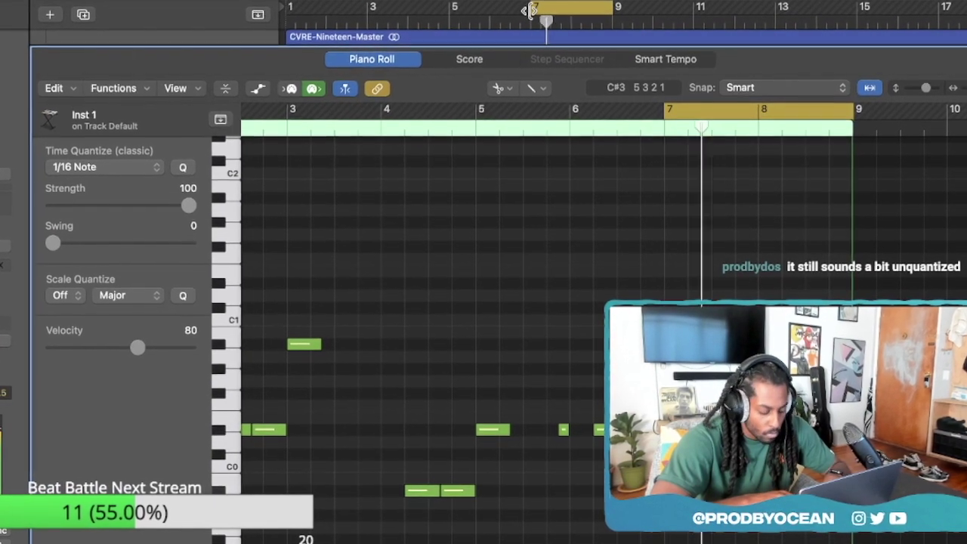
Step: Set the sample's SoundShifter Pitch transposition to 2 semitones and close the plug-in
{"action": "key", "text": "Right"}
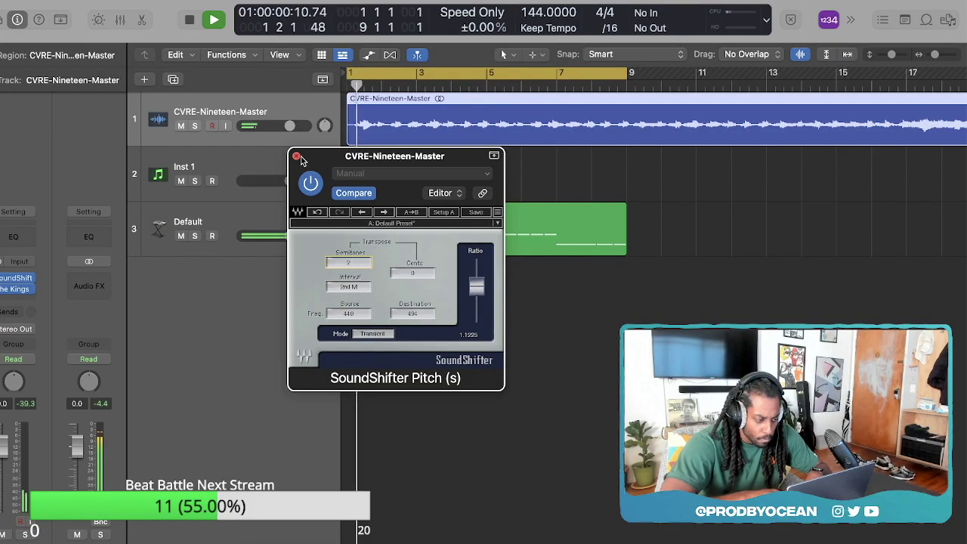
{"action": "left_click", "coordinate": [297, 158]}
Step: Open the Inst 1 bass region and transpose all its notes up one semitone
{"action": "left_click", "coordinate": [413, 223]}
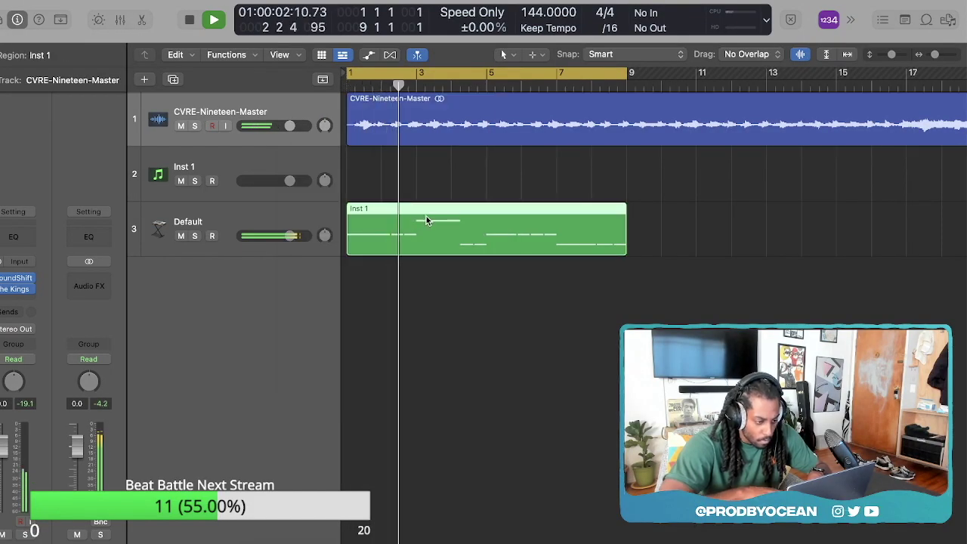
{"action": "double_click", "coordinate": [429, 234]}
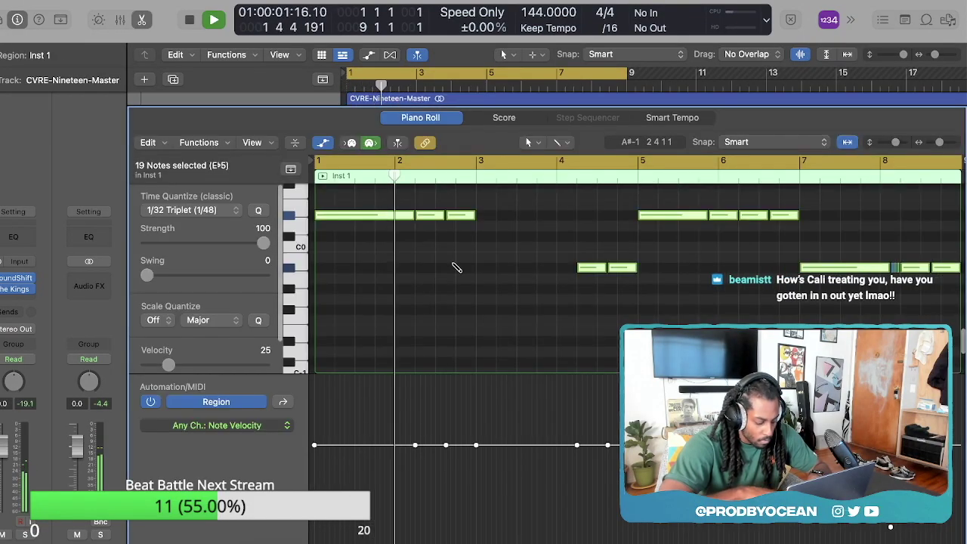
{"action": "key", "text": "alt+Up"}
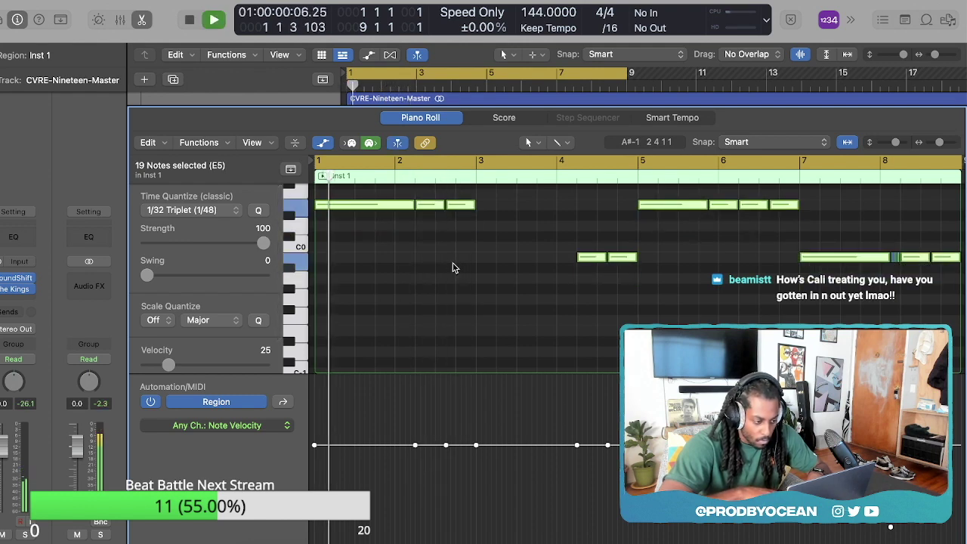
Step: Switch to the Pointer tool and lower the long B0 bass note at bar 3 by one octave
{"action": "left_click", "coordinate": [530, 142]}
{"action": "left_click", "coordinate": [544, 158]}
{"action": "left_click", "coordinate": [484, 261]}
{"action": "scroll", "coordinate": [484, 261], "scroll_direction": "up", "scroll_amount": 4}
{"action": "left_click", "coordinate": [487, 230], "text": "super"}
{"action": "left_click", "coordinate": [503, 231]}
{"action": "key", "text": "alt+shift+Down"}
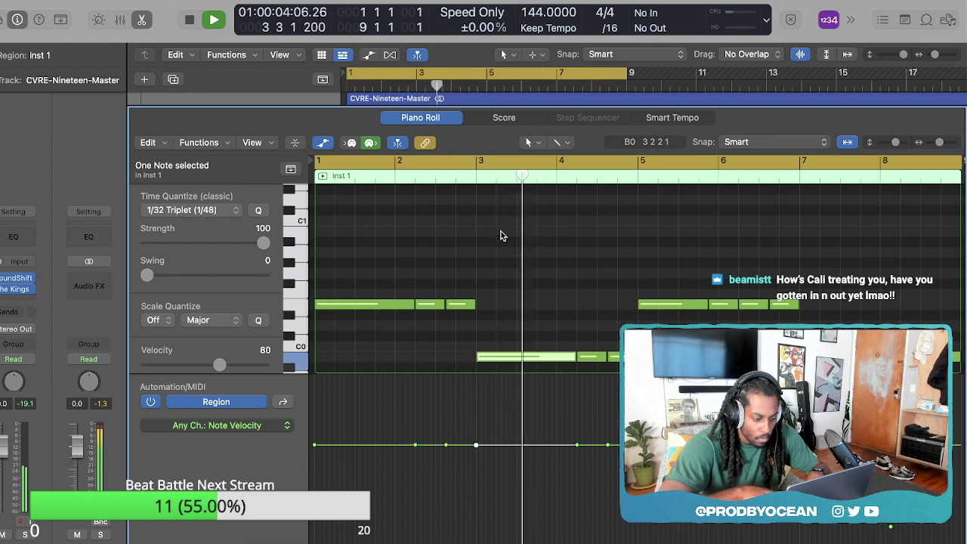
{"action": "left_click", "coordinate": [566, 270]}
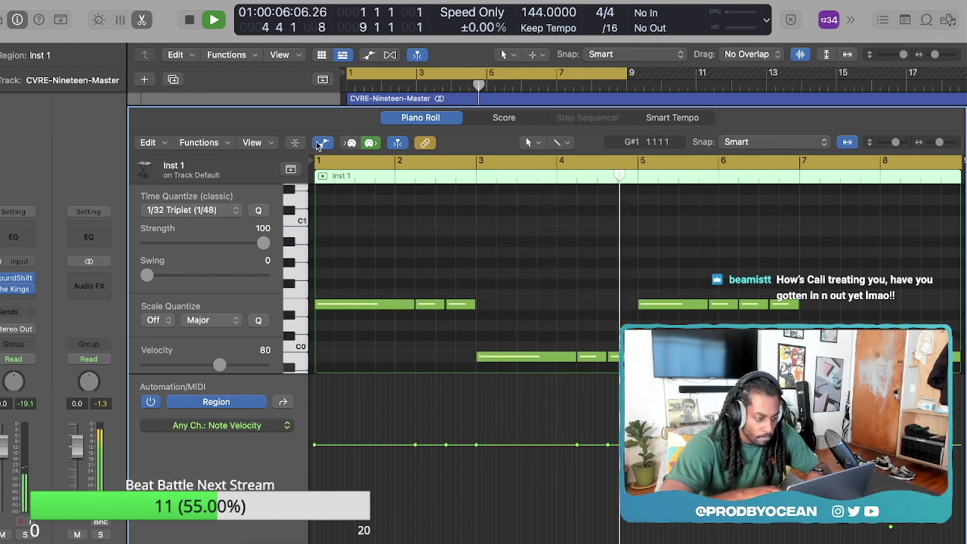
Step: Hide the note automation area and raise the second half of the last bar 6 bass note by two semitones
{"action": "left_click", "coordinate": [323, 142]}
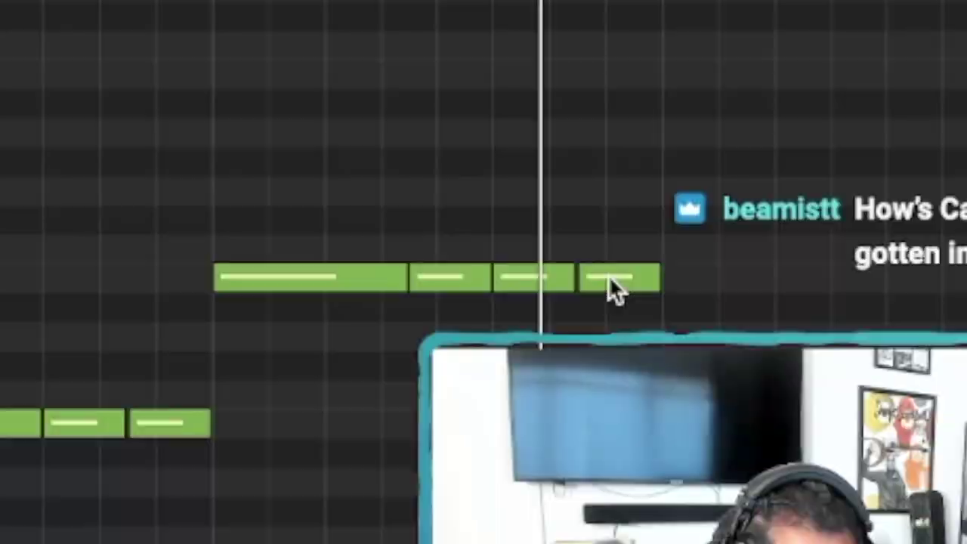
{"action": "left_click_drag", "start_coordinate": [609, 275], "coordinate": [610, 230]}
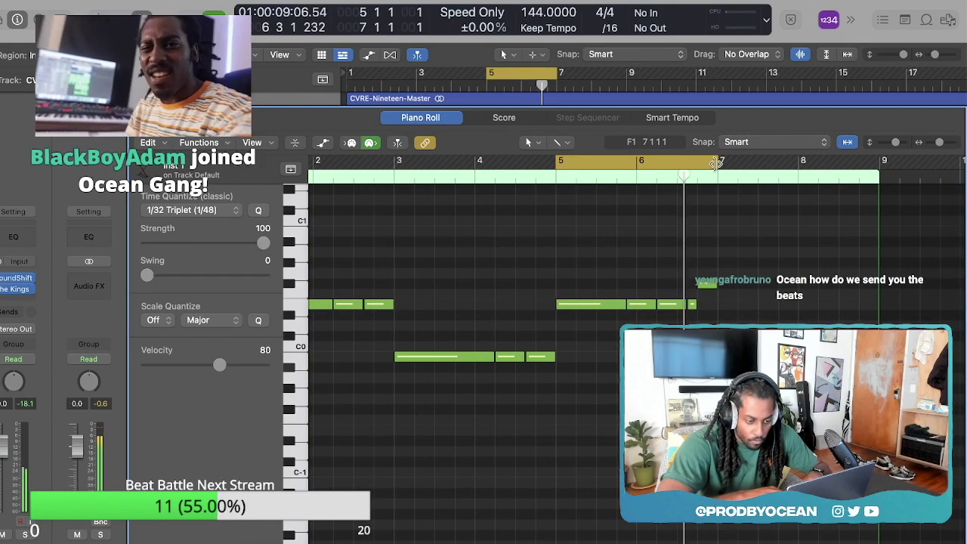
Step: Extend the cycle range to bars 1 to 9 and close the piano roll
{"action": "left_click_drag", "start_coordinate": [722, 162], "coordinate": [881, 163]}
{"action": "left_click_drag", "start_coordinate": [488, 74], "coordinate": [350, 74]}
{"action": "left_click", "coordinate": [141, 19]}
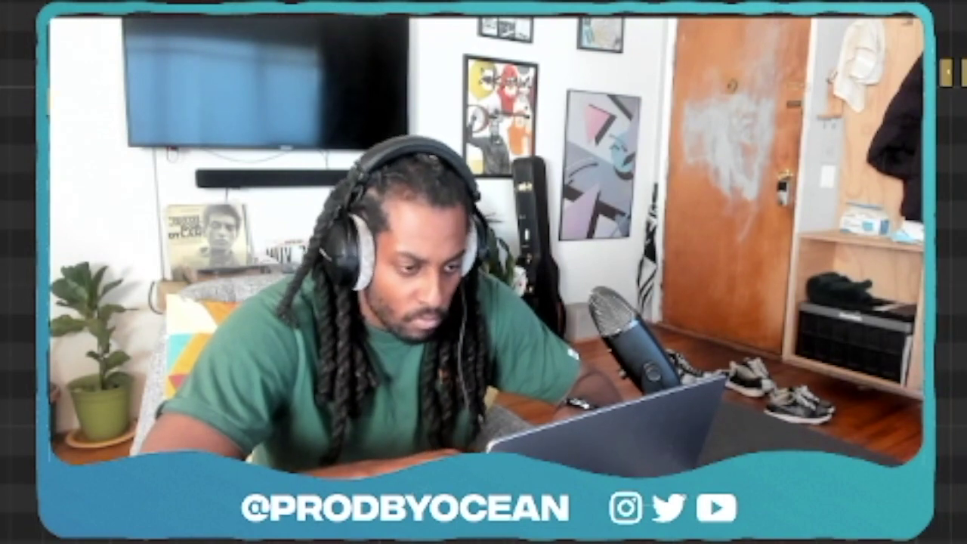
Step: Choose the Brush tool for editing the notes of the HH [Hit 1] region
{"action": "left_click", "coordinate": [531, 142]}
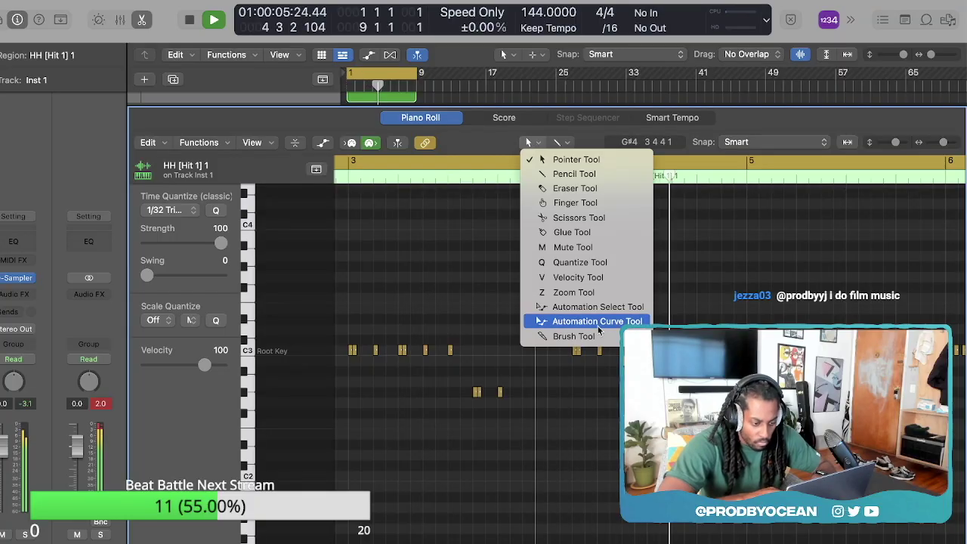
{"action": "left_click", "coordinate": [596, 336]}
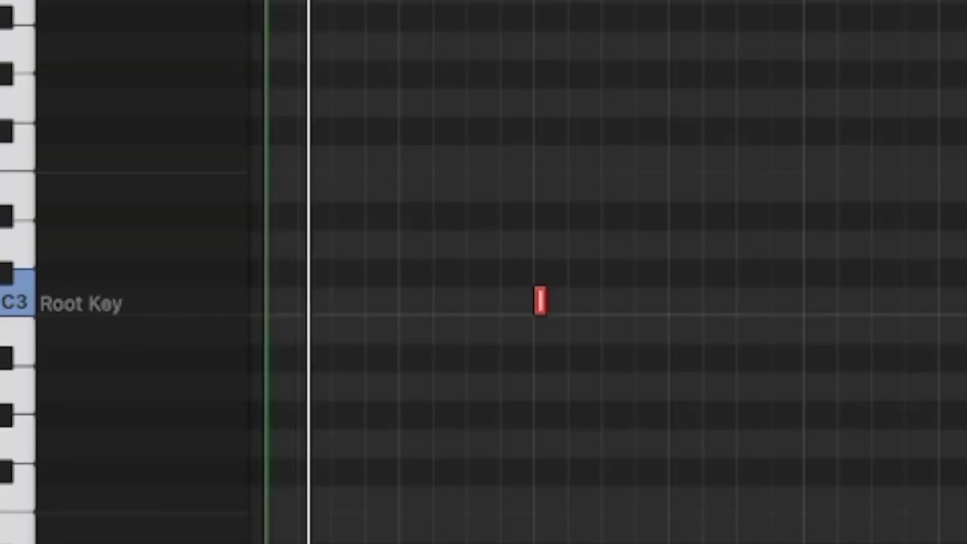
Step: Repeat the C3 root-key hit once per bar along the Inst 3 region
{"action": "scroll", "coordinate": [529, 302], "scroll_direction": "right", "scroll_amount": 3}
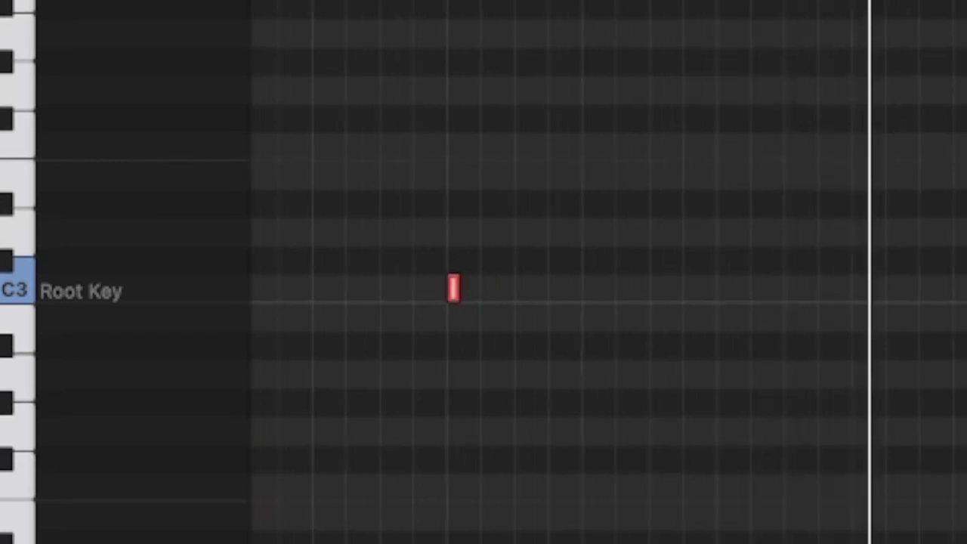
{"action": "scroll", "coordinate": [604, 302], "scroll_direction": "left", "scroll_amount": 3}
{"action": "scroll", "coordinate": [529, 302], "scroll_direction": "right", "scroll_amount": 3}
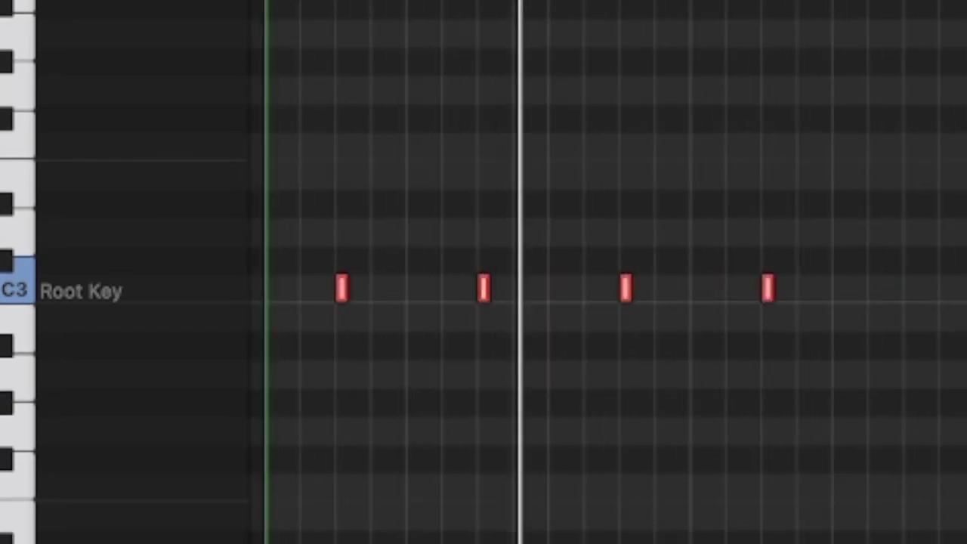
Step: Examine the track levels and inserts in the mixer
{"action": "key", "text": "x"}
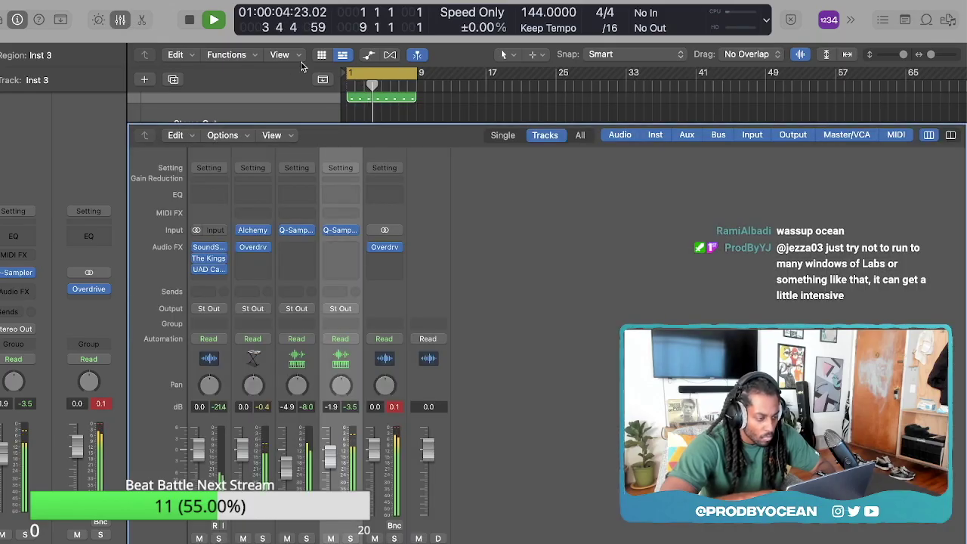
{"action": "left_click", "coordinate": [119, 20]}
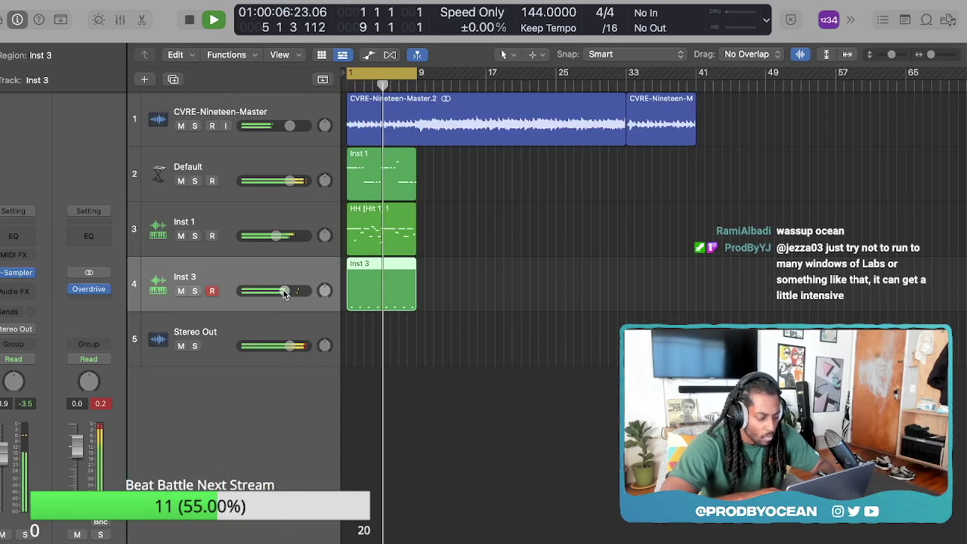
Step: Open the Quick Sampler and load a new one-shot sample into it
{"action": "left_click", "coordinate": [20, 276]}
{"action": "left_click_drag", "start_coordinate": [755, 275], "coordinate": [333, 204]}
Step: Stop playback, set the selected Inst 4 note's velocity to 100 and resume playback
{"action": "key", "text": "space"}
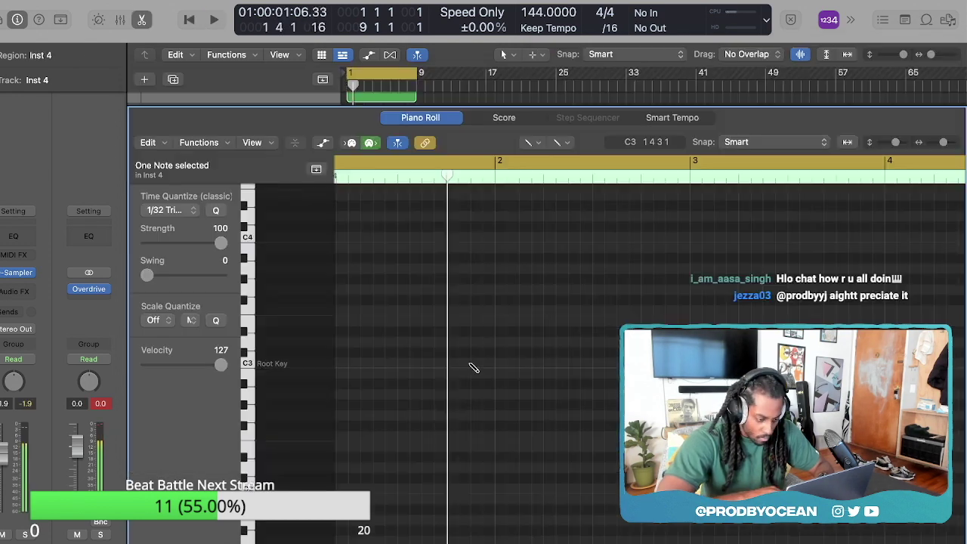
{"action": "left_click", "coordinate": [205, 362]}
{"action": "key", "text": "space"}
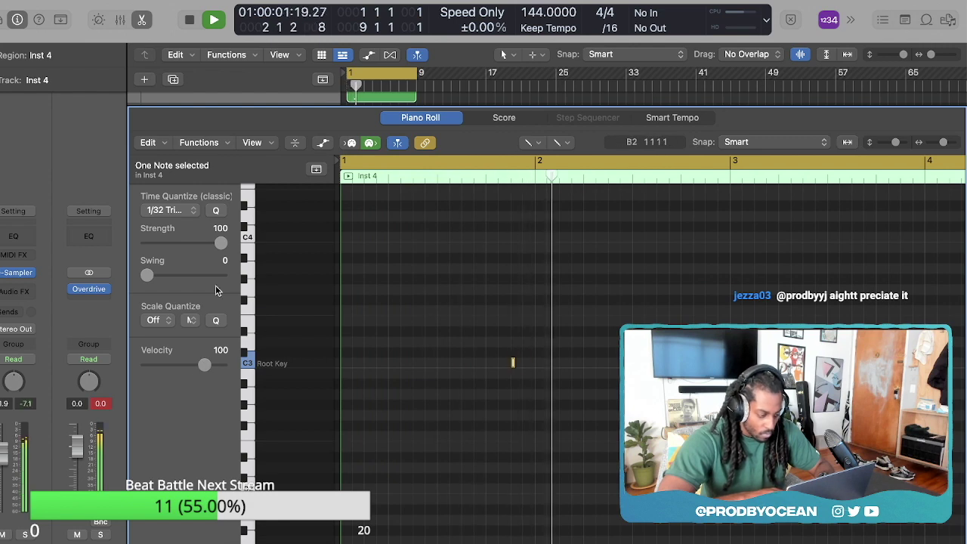
Step: Open the Quick Sampler on Inst 4 and replace its sample with another one from the file browser
{"action": "left_click", "coordinate": [16, 272]}
{"action": "key", "text": "space"}
{"action": "key", "text": "super+Tab"}
{"action": "key", "text": "space"}
{"action": "left_click_drag", "start_coordinate": [488, 182], "coordinate": [204, 204]}
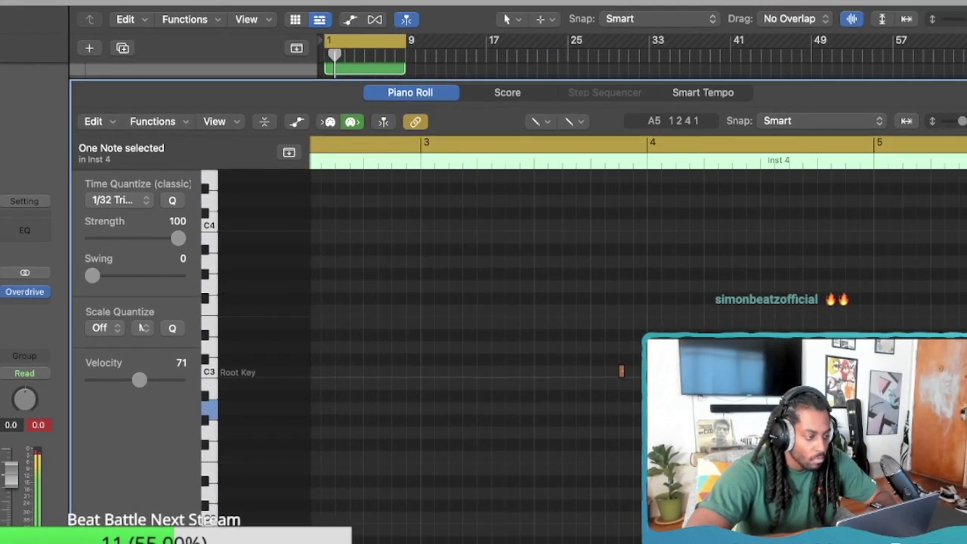
Step: Shorten the Inst 4 region to 4 bars and repeat it once
{"action": "key", "text": "p"}
{"action": "left_click_drag", "start_coordinate": [403, 363], "coordinate": [352, 355]}
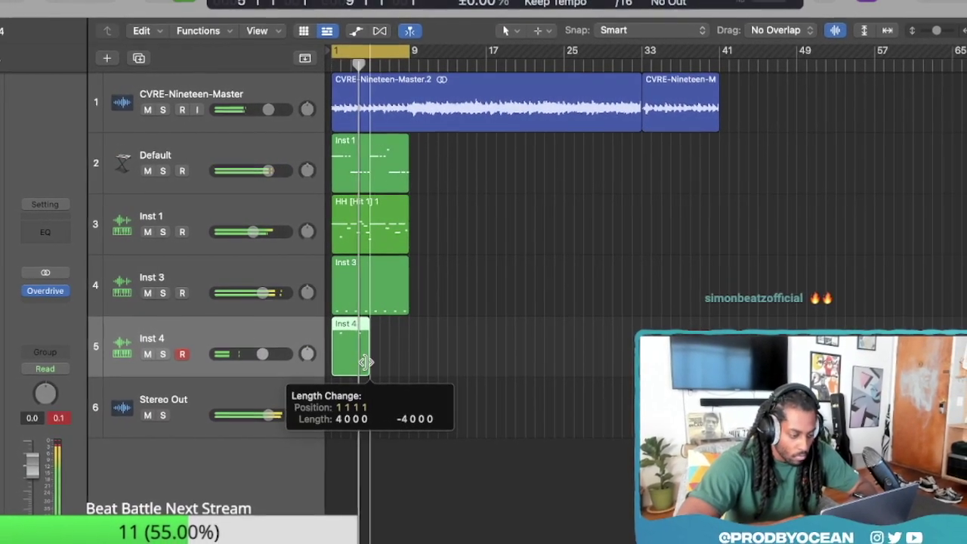
{"action": "key", "text": "super+r"}
Step: Combine the two Inst 4 regions into one eight-bar region and review its notes in the piano roll
{"action": "left_click_drag", "start_coordinate": [427, 397], "coordinate": [320, 342]}
{"action": "double_click", "coordinate": [358, 339]}
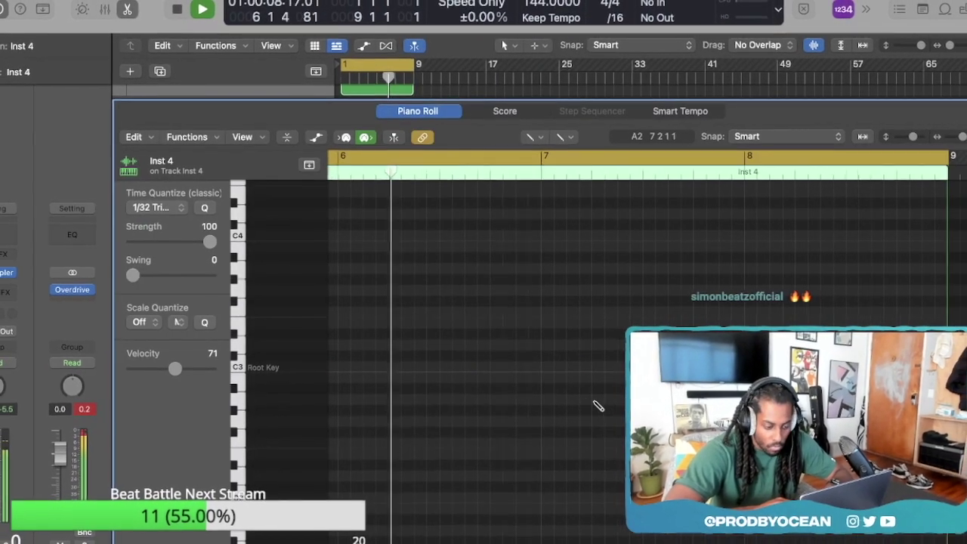
{"action": "left_click", "coordinate": [127, 9]}
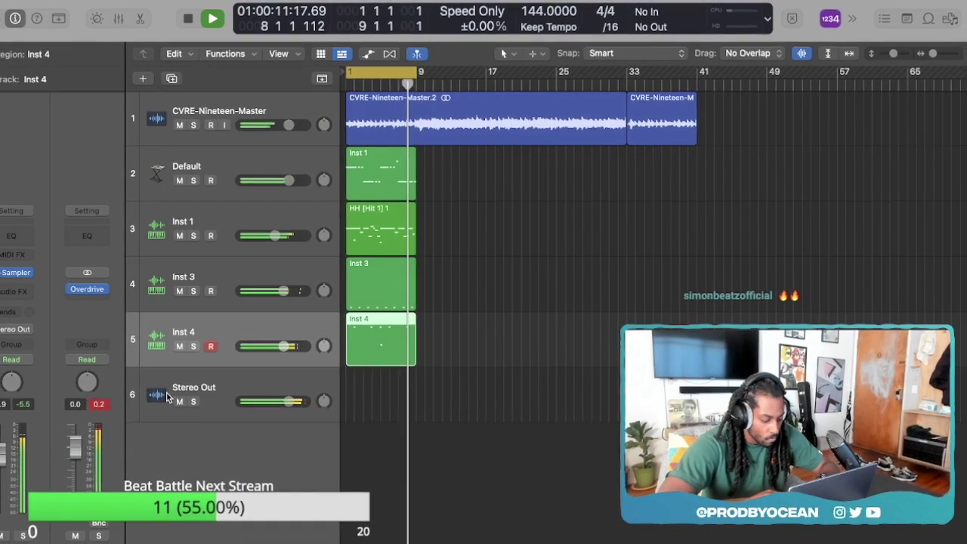
Step: Add a new track that duplicates the settings of Inst 4
{"action": "key", "text": "super+d"}
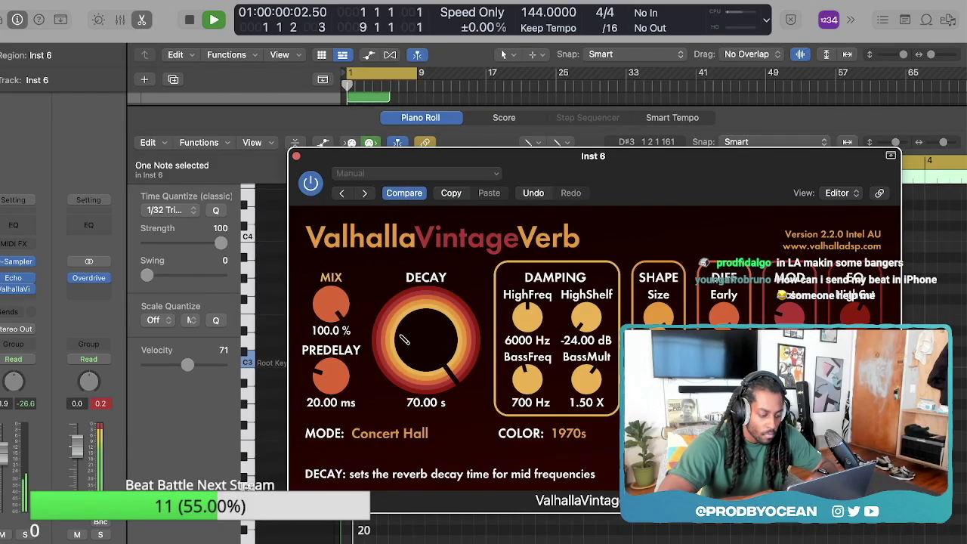
Step: Add a Channel EQ to the Inst 6 track and cut away its low frequencies
{"action": "left_click", "coordinate": [7, 229]}
{"action": "left_click_drag", "start_coordinate": [363, 310], "coordinate": [875, 291]}
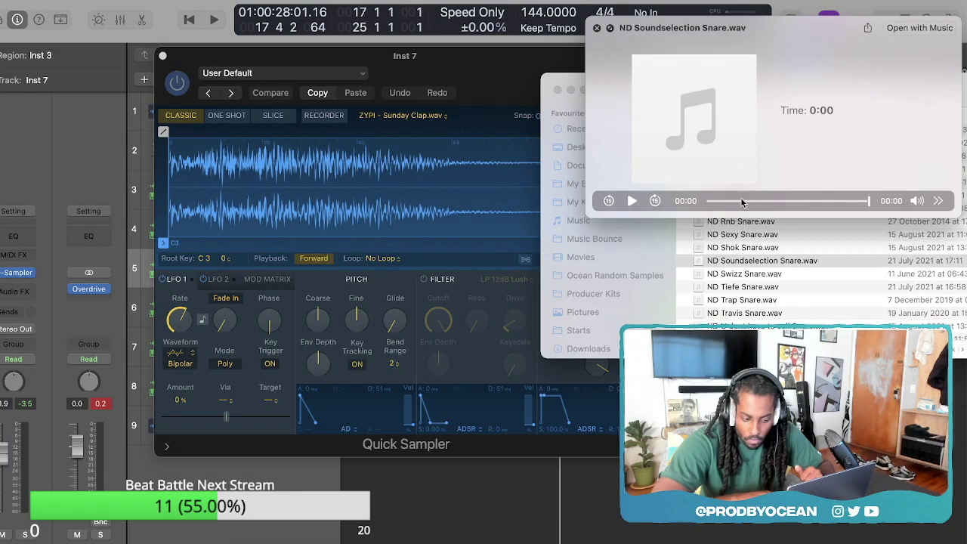
Step: Preview ND Soundselection Snare.wav in the file browser and load it into the Quick Sampler on Inst 7
{"action": "key", "text": "space"}
{"action": "left_click_drag", "start_coordinate": [761, 259], "coordinate": [317, 209]}
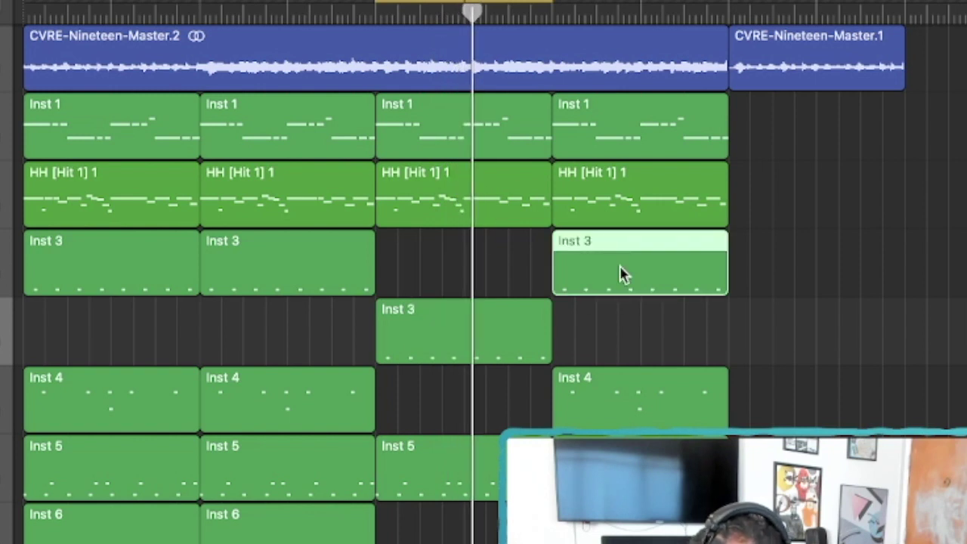
Step: Delete the Inst 3 region at bar 25, and close the Inst 8 sampler and the piano roll
{"action": "key", "text": "Delete"}
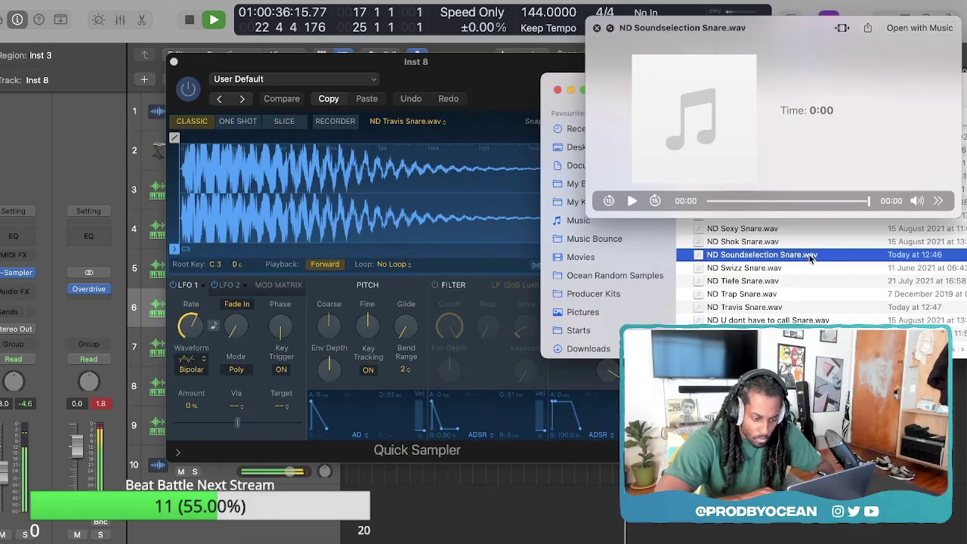
{"action": "left_click", "coordinate": [173, 62]}
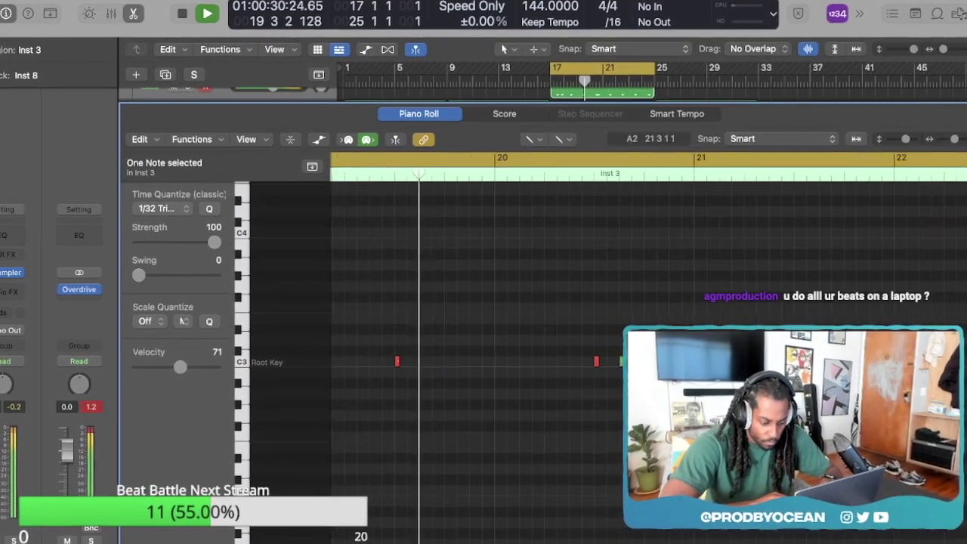
{"action": "key", "text": "e"}
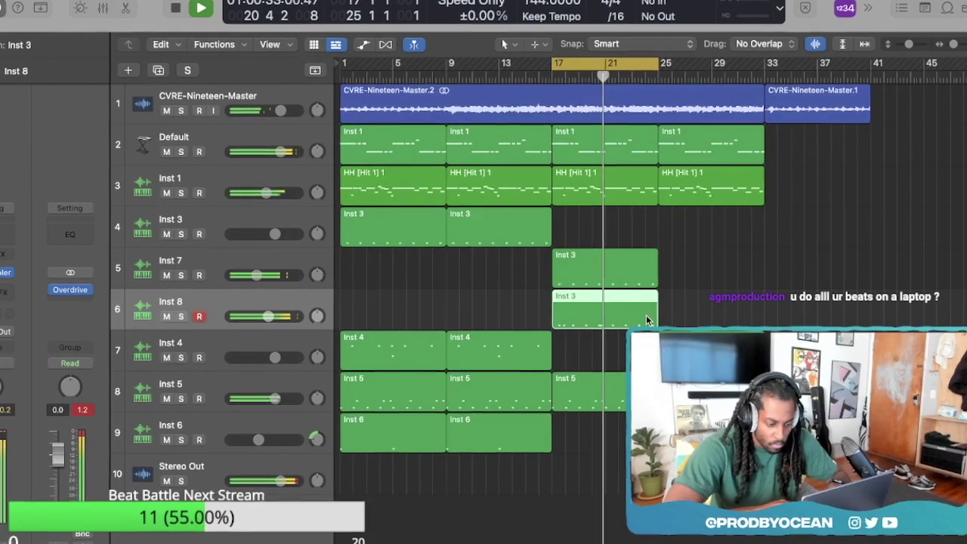
Step: In the region on Inst 8, select the two extra snare notes late in bar 20 and move them out of that bar
{"action": "left_click_drag", "start_coordinate": [647, 321], "coordinate": [603, 318]}
{"action": "left_click_drag", "start_coordinate": [609, 317], "coordinate": [659, 318]}
{"action": "double_click", "coordinate": [627, 327]}
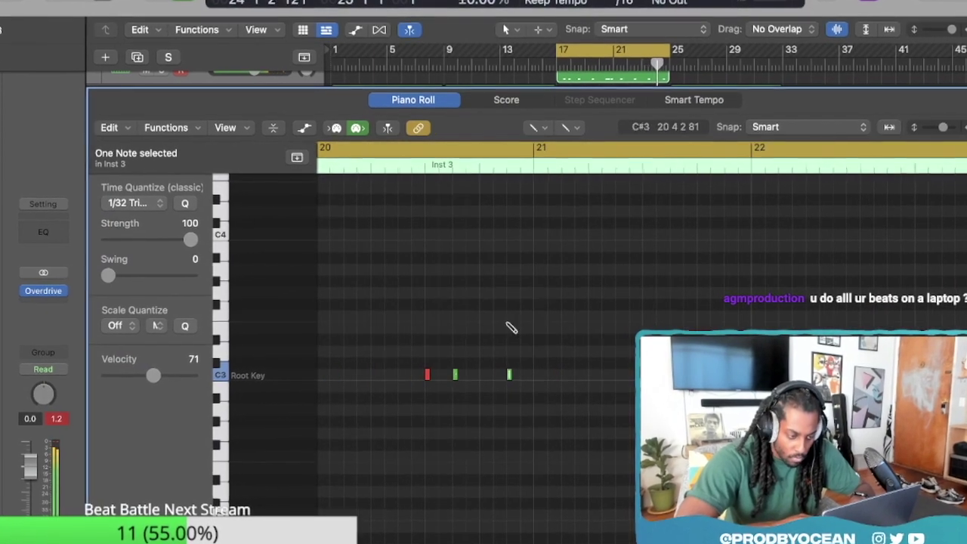
{"action": "left_click", "coordinate": [540, 127]}
{"action": "left_click", "coordinate": [538, 143]}
{"action": "left_click", "coordinate": [455, 375], "text": "shift"}
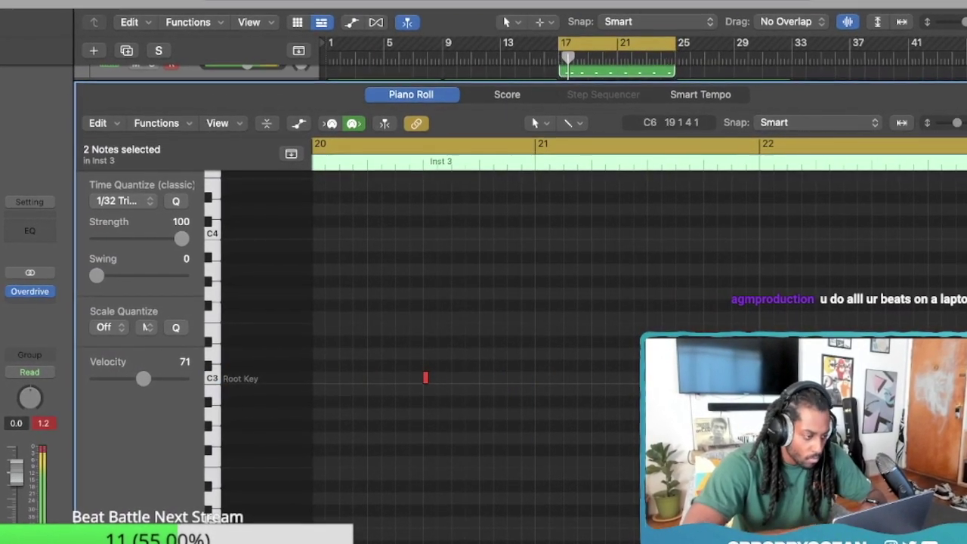
{"action": "key", "text": "p"}
Step: Shorten the region on Inst 8 to the four bars from 17 to 21 and repeat it once up to bar 25
{"action": "left_click_drag", "start_coordinate": [667, 321], "coordinate": [619, 323]}
{"action": "key", "text": "super+r"}
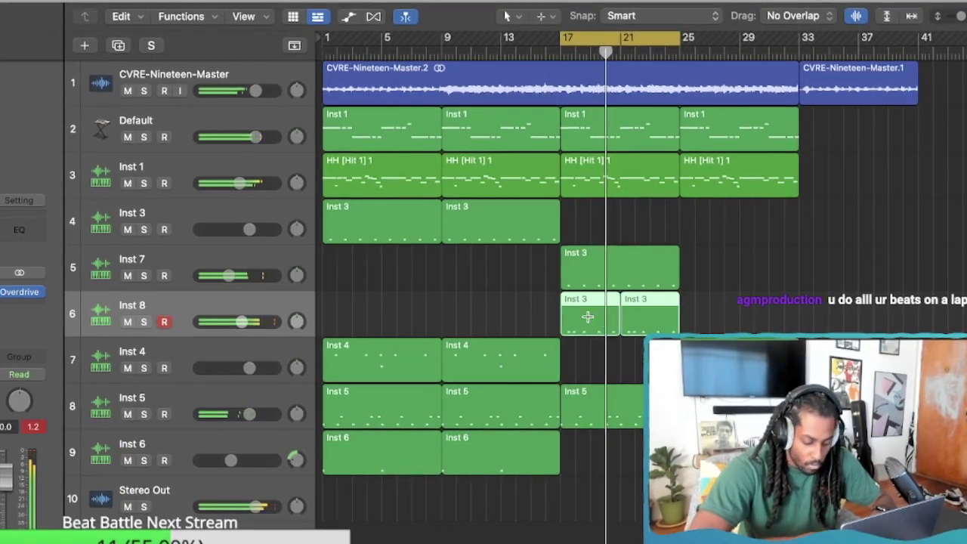
{"action": "key", "text": "p"}
{"action": "key", "text": "space"}
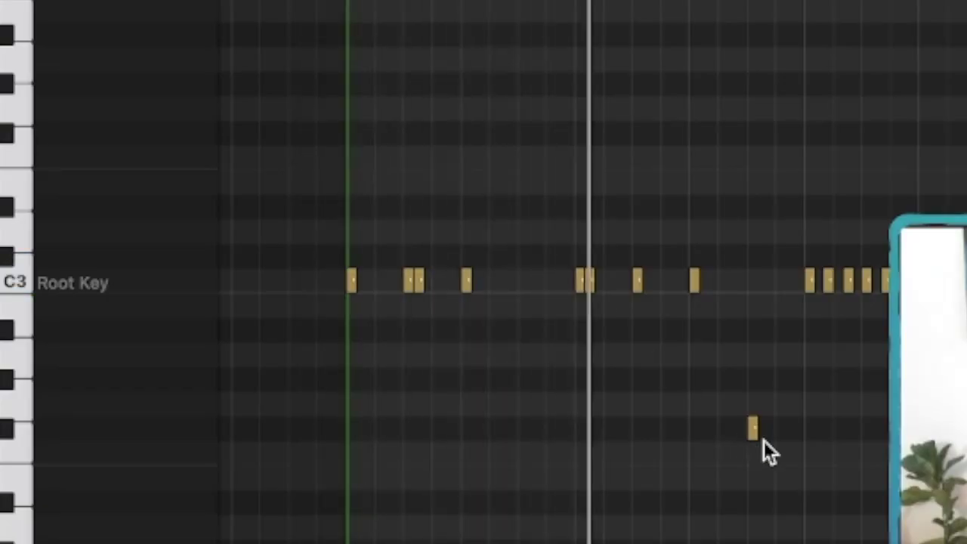
{"action": "left_click_drag", "start_coordinate": [617, 244], "coordinate": [616, 243]}
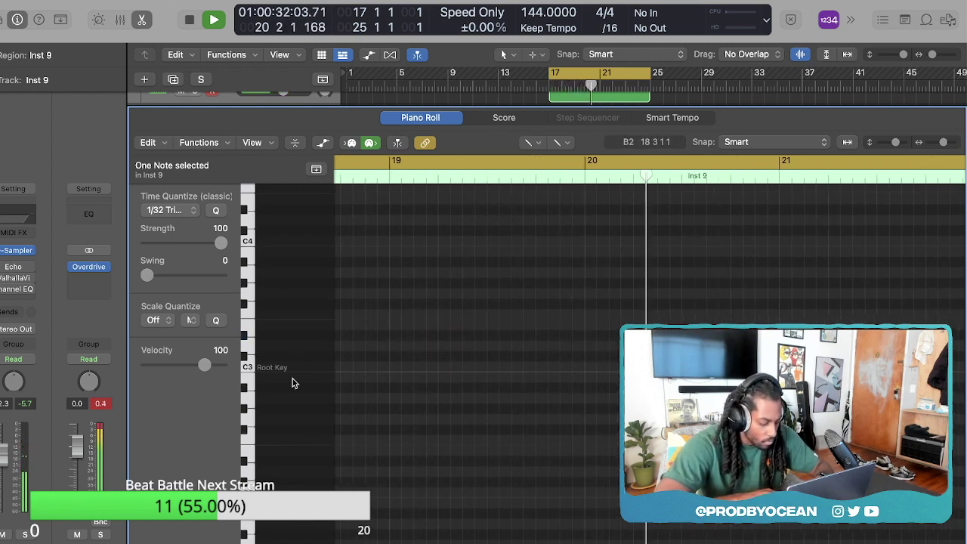
Step: Close the piano roll and load [PERC] Zap 2072 - ZYPI.wav into the Quick Sampler on Inst 10
{"action": "left_click", "coordinate": [142, 20]}
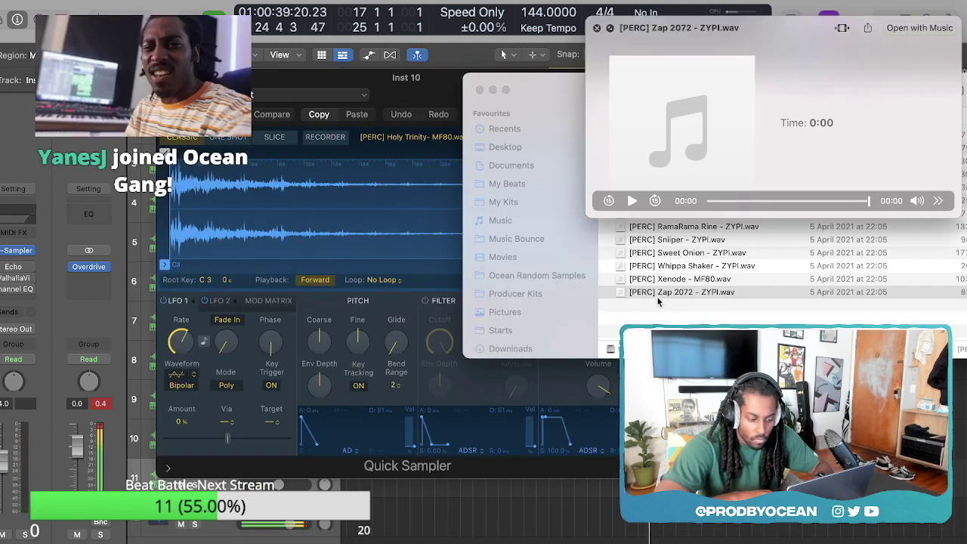
{"action": "key", "text": "space"}
{"action": "left_click_drag", "start_coordinate": [695, 291], "coordinate": [277, 249]}
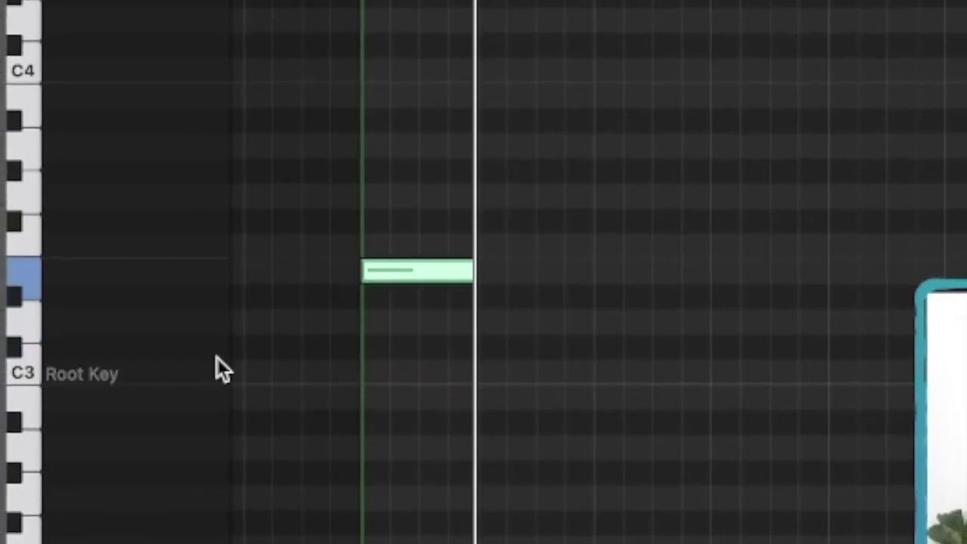
Step: Transpose the recorded note in the Inst 10 region to A#3
{"action": "key", "text": "alt+Up"}
{"action": "key", "text": "alt+Up"}
{"action": "key", "text": "alt+Up"}
{"action": "key", "text": "alt+Up"}
{"action": "key", "text": "alt+Up"}
{"action": "key", "text": "alt+Up"}
{"action": "key", "text": "alt+Up"}
{"action": "key", "text": "alt+Up"}
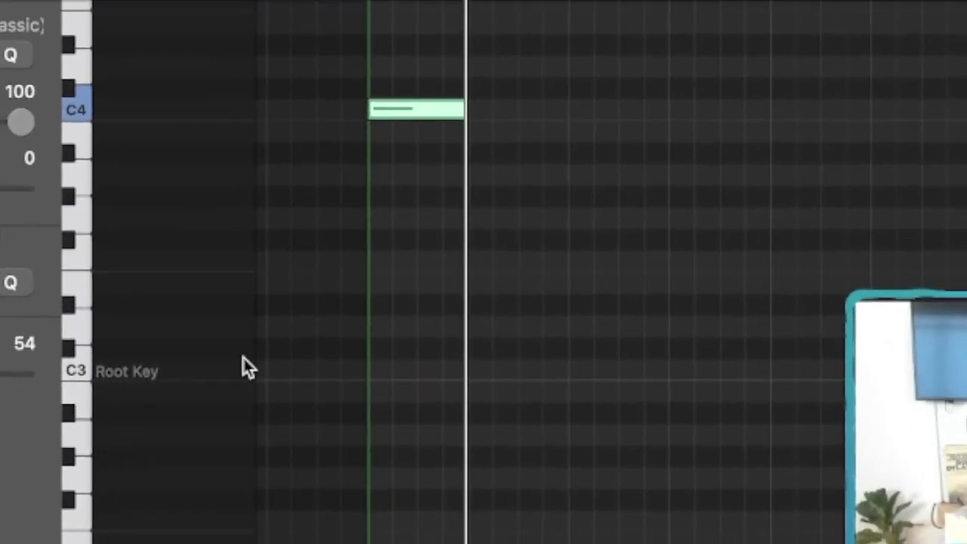
{"action": "key", "text": "alt+Down"}
{"action": "key", "text": "alt+Down"}
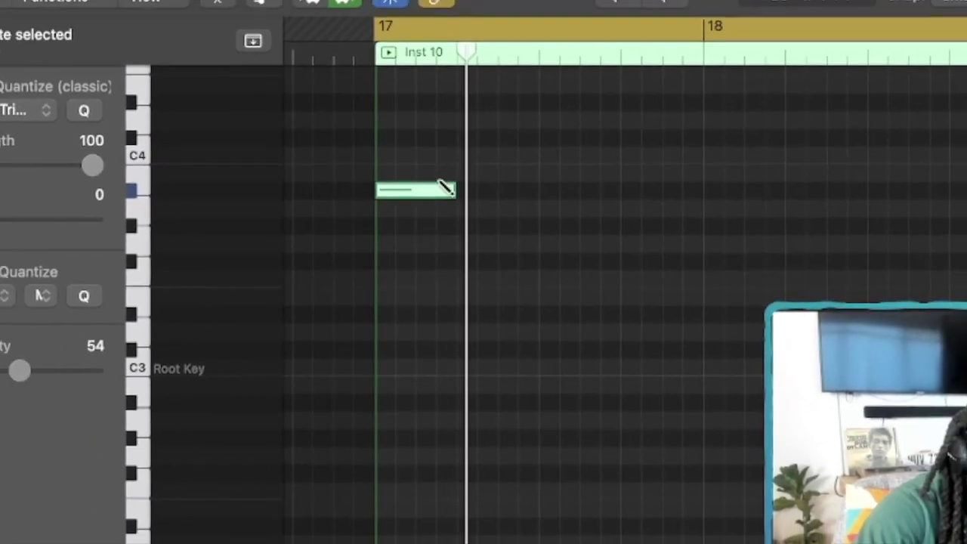
Step: Shorten the A#3 note at bar 17 and add a second short A#3 note right after it
{"action": "left_click_drag", "start_coordinate": [446, 187], "coordinate": [407, 190]}
{"action": "left_click", "coordinate": [418, 191]}
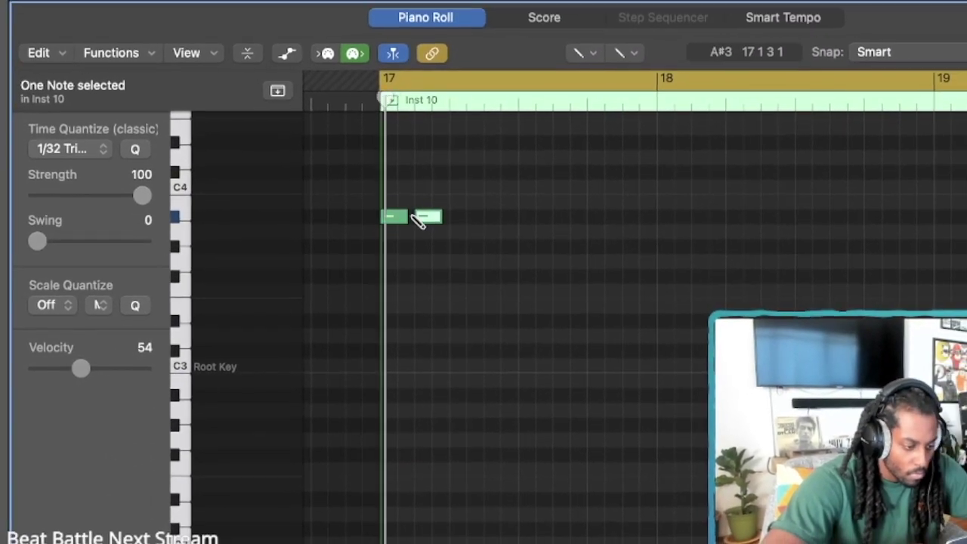
{"action": "key", "text": "space"}
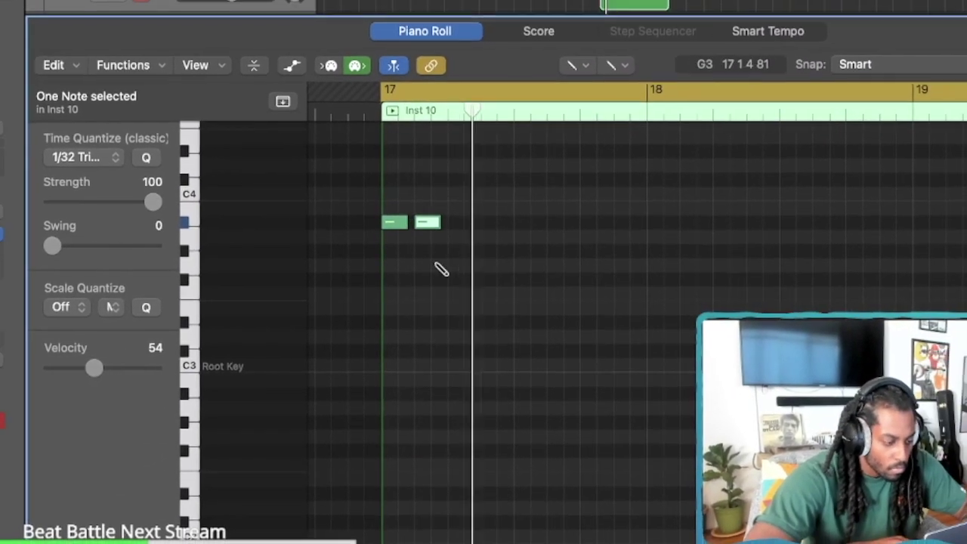
Step: Select both notes in the Inst 10 region and raise their velocity
{"action": "key", "text": "super+a"}
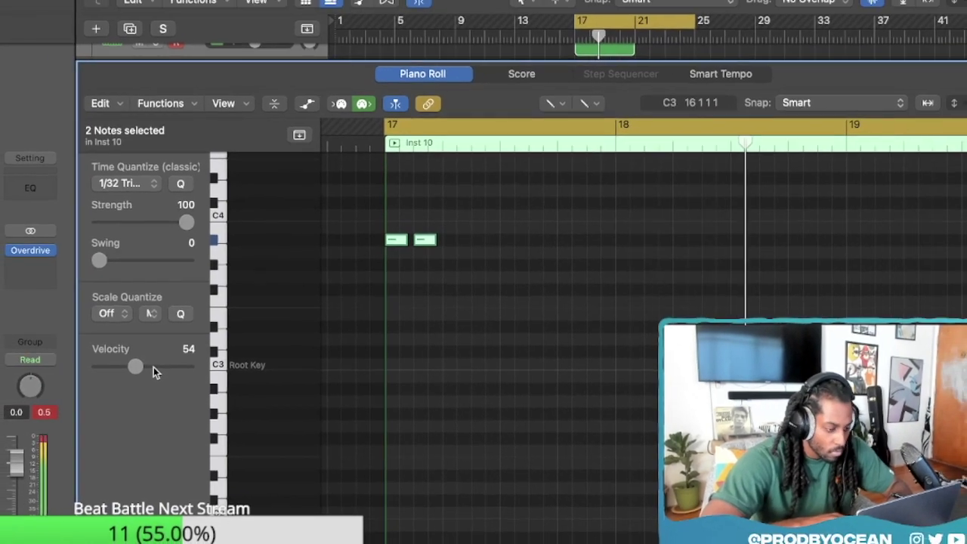
{"action": "left_click_drag", "start_coordinate": [125, 366], "coordinate": [161, 367]}
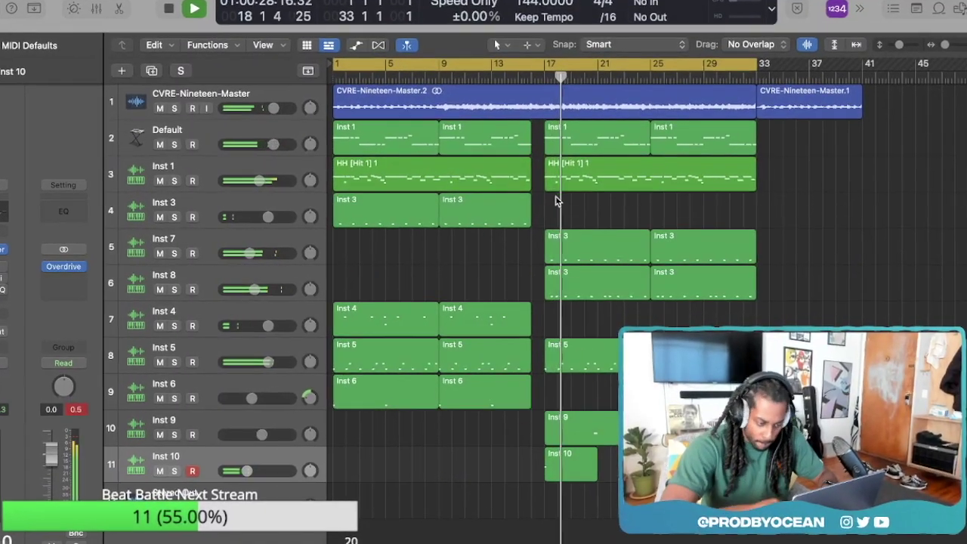
Step: Set the cycle range to bars 17 to 29 and close the bass region's piano roll
{"action": "left_click_drag", "start_coordinate": [535, 50], "coordinate": [765, 51]}
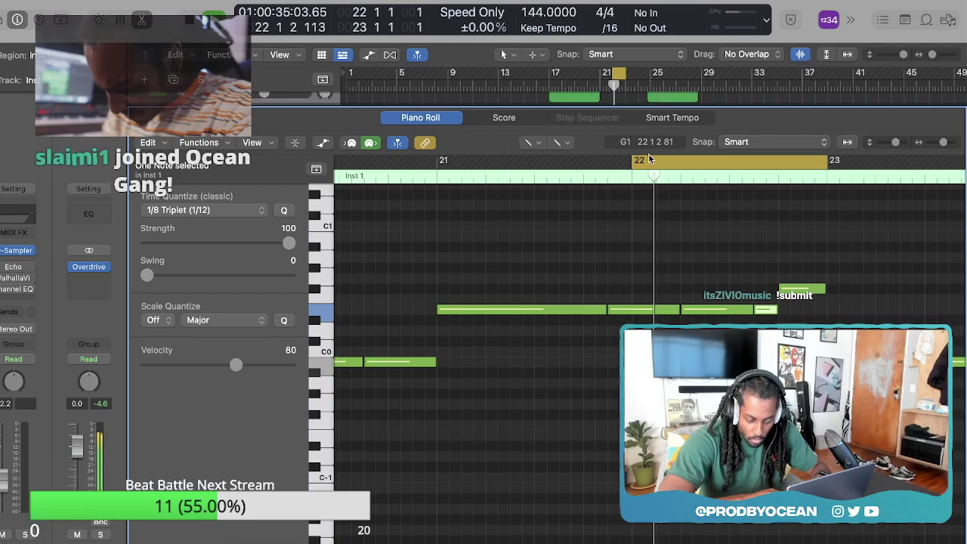
{"action": "left_click_drag", "start_coordinate": [553, 76], "coordinate": [699, 83]}
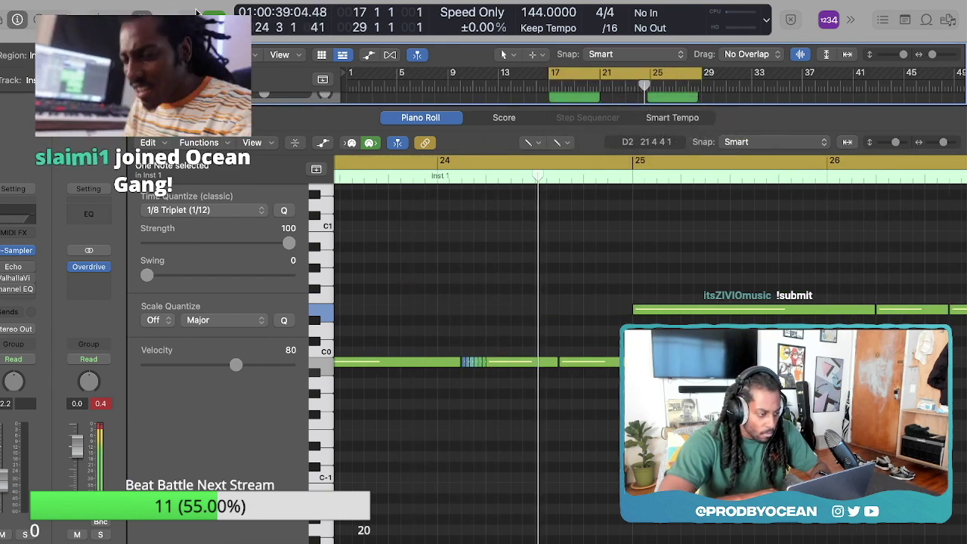
{"action": "key", "text": "p"}
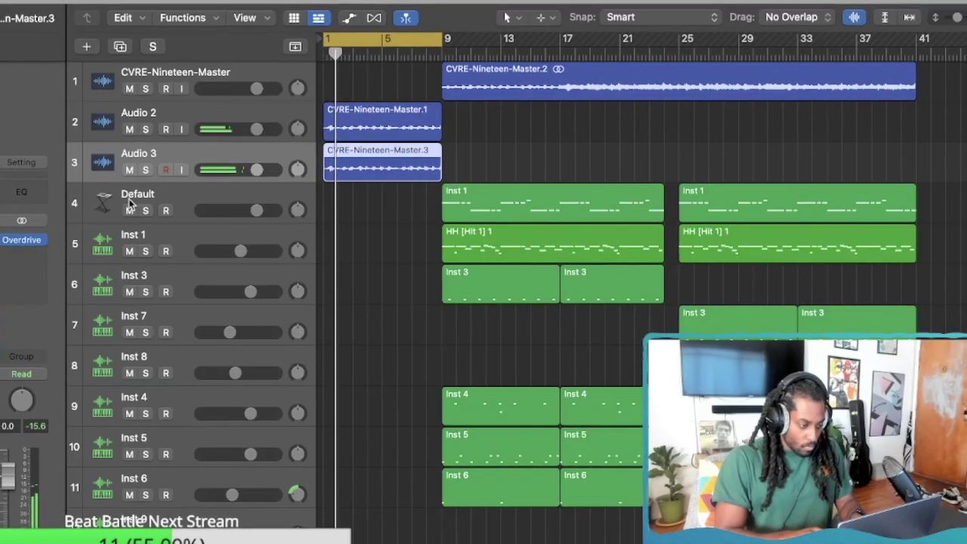
Step: Add a Channel EQ with a 2040 Hz low cut to Audio 3 and lower the track's volume to about -5.2 dB
{"action": "left_click", "coordinate": [19, 191]}
{"action": "left_click_drag", "start_coordinate": [567, 329], "coordinate": [771, 325]}
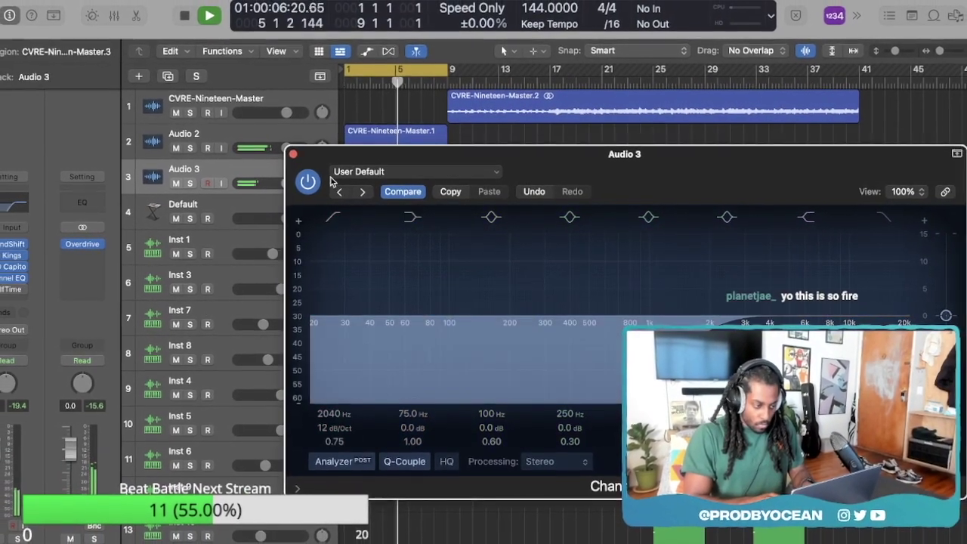
{"action": "left_click", "coordinate": [293, 153]}
{"action": "left_click_drag", "start_coordinate": [287, 183], "coordinate": [272, 183]}
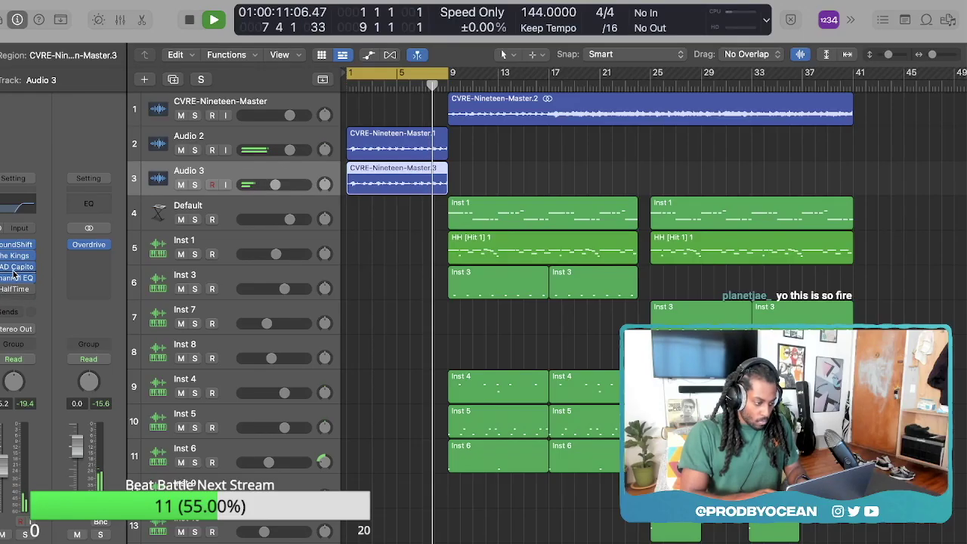
Step: Play the transition into bar 9 with the cycle off and review the layout of the whole arrangement
{"action": "key", "text": "Return"}
{"action": "left_click", "coordinate": [451, 68]}
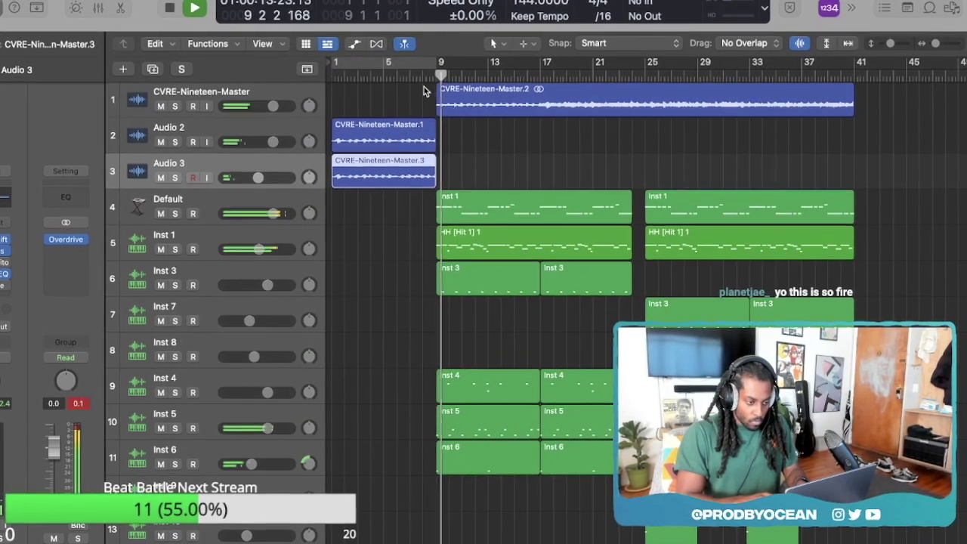
{"action": "left_click", "coordinate": [424, 66]}
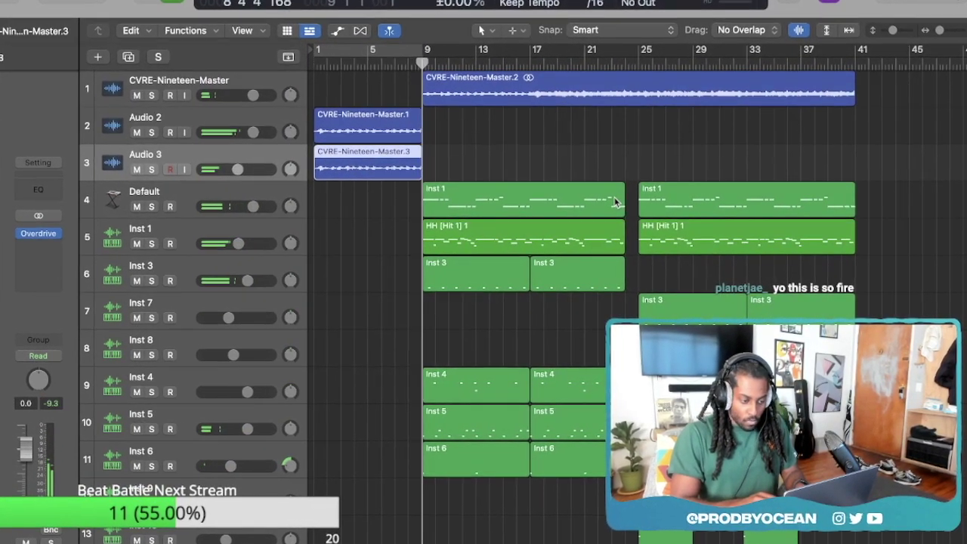
{"action": "scroll", "coordinate": [616, 201], "scroll_direction": "down", "scroll_amount": 3}
{"action": "scroll", "coordinate": [619, 221], "scroll_direction": "up", "scroll_amount": 3}
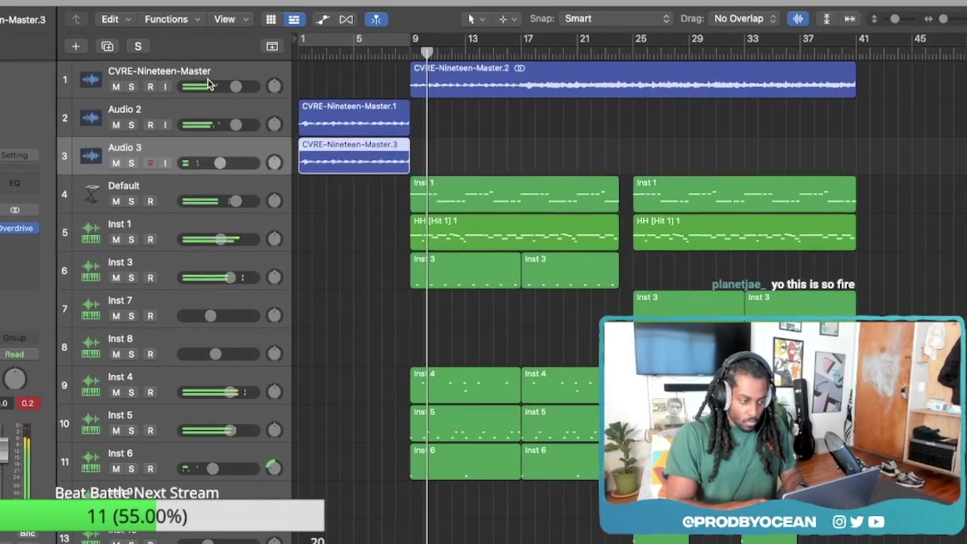
{"action": "left_click", "coordinate": [219, 72]}
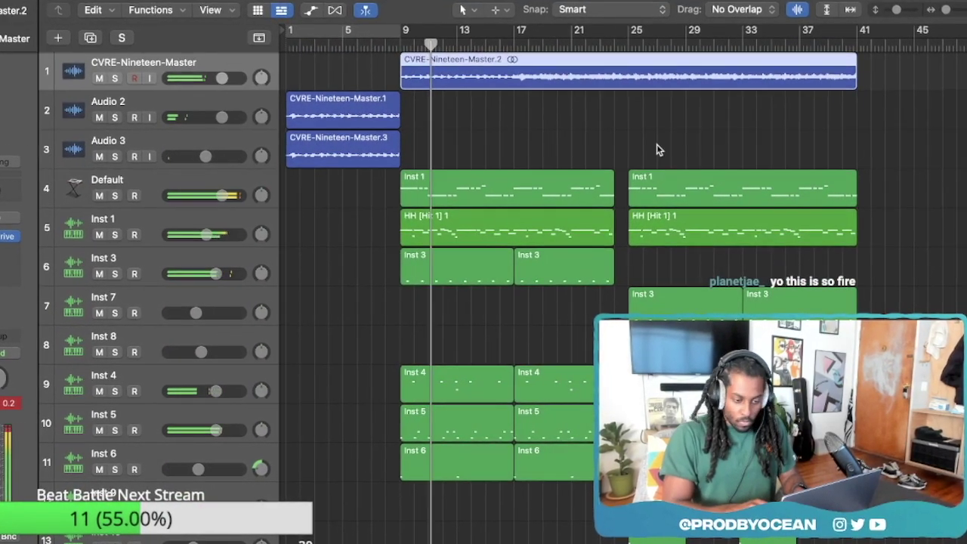
{"action": "key", "text": "super+Left"}
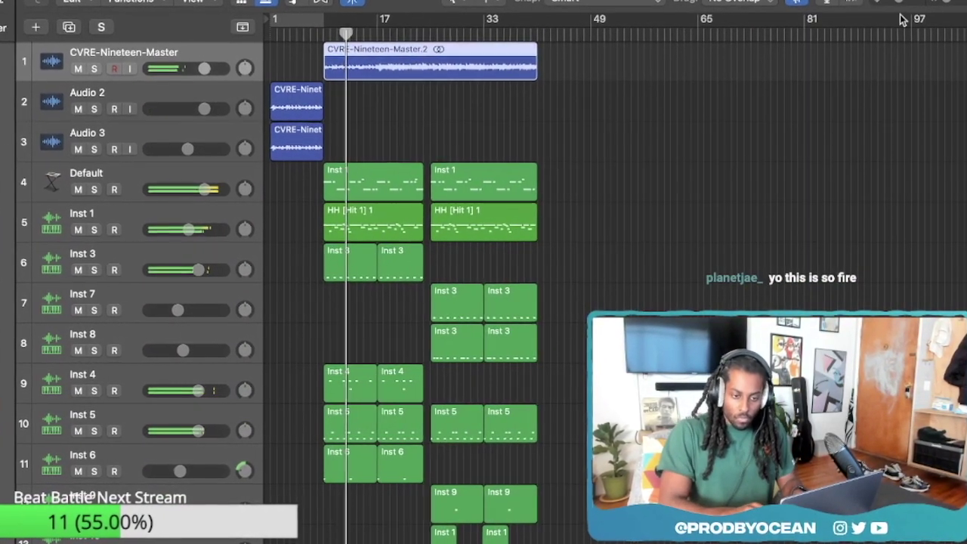
{"action": "left_click_drag", "start_coordinate": [900, 4], "coordinate": [880, 13]}
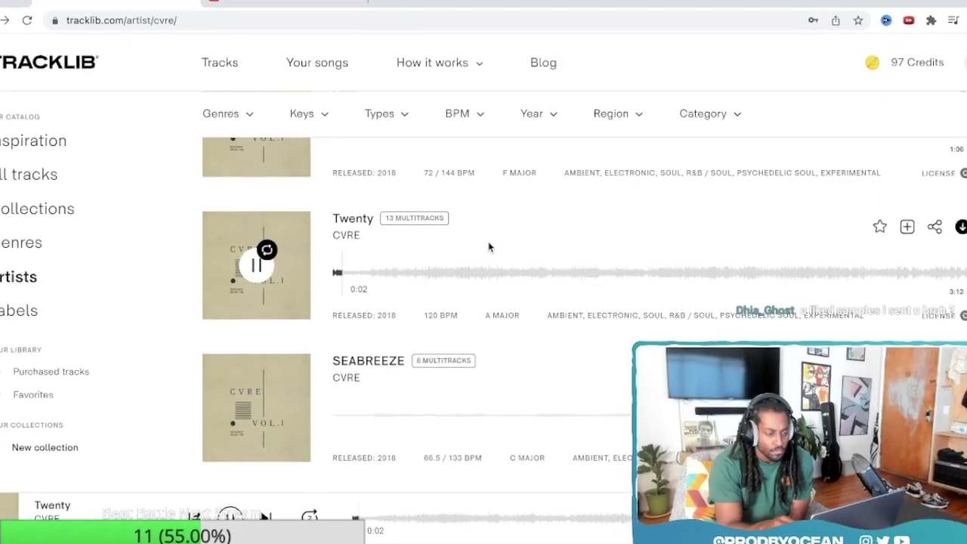
Step: Switch to the Tracklib site and look through CVRE's tracks for another sample, previewing Twenty
{"action": "scroll", "coordinate": [358, 323], "scroll_direction": "down", "scroll_amount": 2}
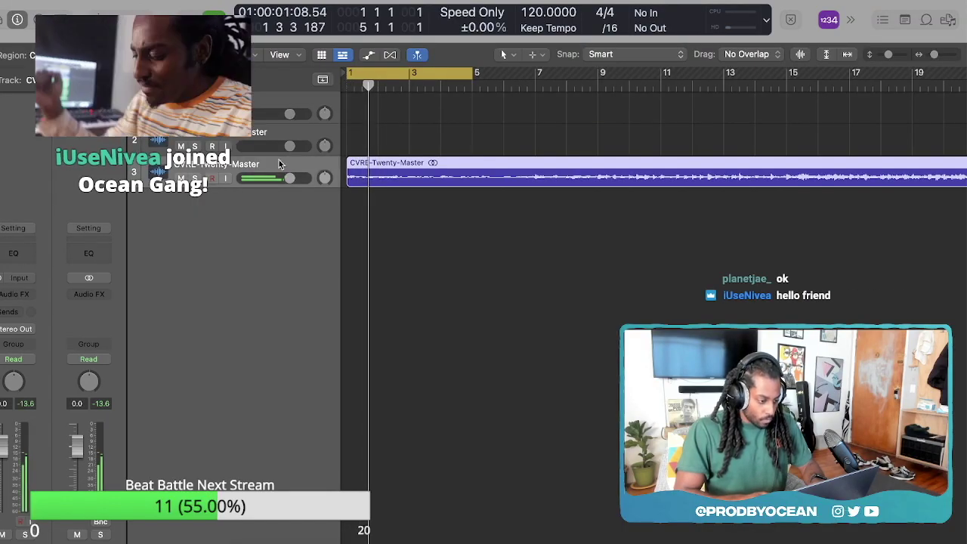
Step: Open the audio effect choices for the CVRE-Twenty-Master track
{"action": "left_click", "coordinate": [19, 292]}
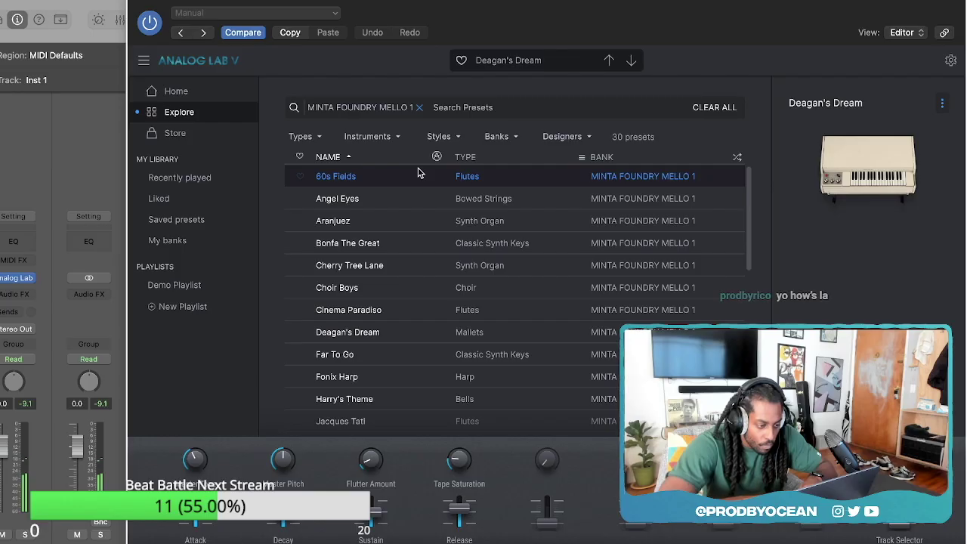
Step: Choose another preset from the MINTA FOUNDRY MELLO 1 bank in Analog Lab V for Inst 1
{"action": "scroll", "coordinate": [480, 380], "scroll_direction": "down", "scroll_amount": 1}
{"action": "left_click", "coordinate": [481, 380]}
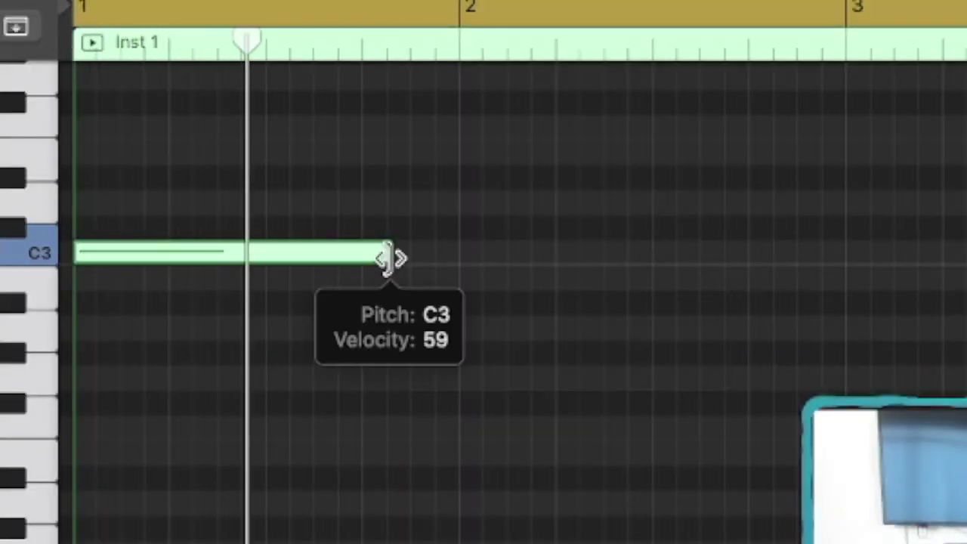
Step: Shorten the C3 note in the Inst 1 region and move the second note, on beat 3 of bar 1, to G3
{"action": "left_click_drag", "start_coordinate": [389, 259], "coordinate": [239, 259]}
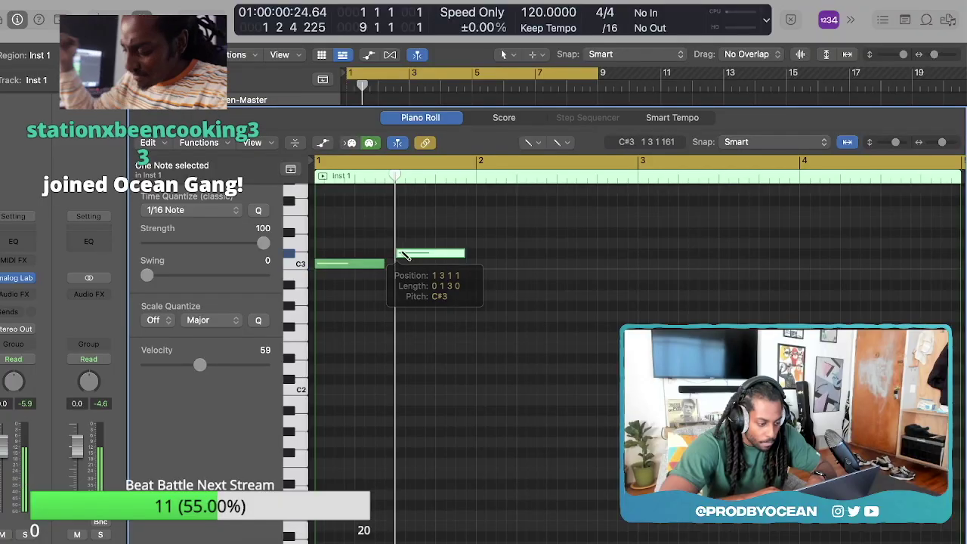
{"action": "left_click_drag", "start_coordinate": [406, 259], "coordinate": [408, 197]}
{"action": "scroll", "coordinate": [414, 210], "scroll_direction": "up", "scroll_amount": 3}
{"action": "key", "text": "space"}
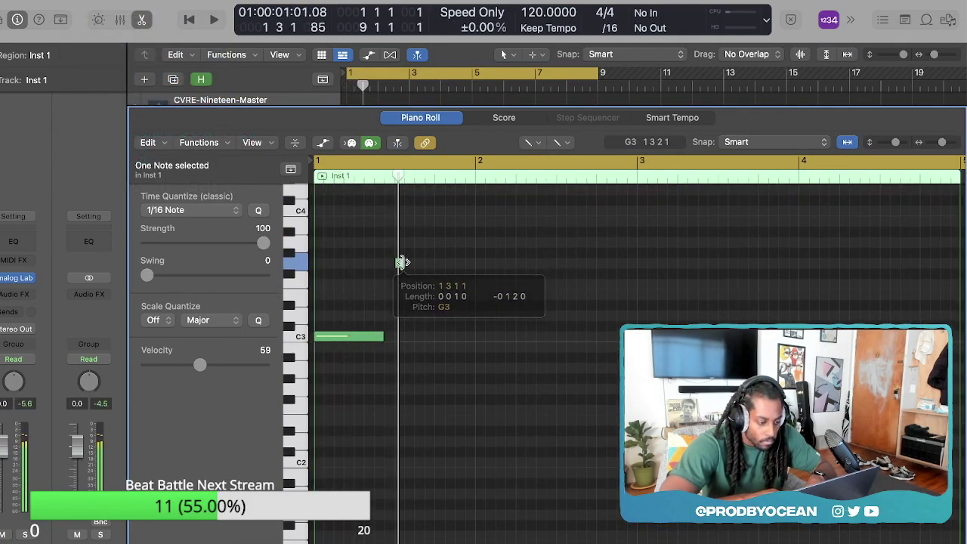
Step: Shorten the G3 note on beat 3 to a length of 0 0 1 0
{"action": "left_click_drag", "start_coordinate": [400, 262], "coordinate": [401, 263]}
{"action": "scroll", "coordinate": [406, 277], "scroll_direction": "up", "scroll_amount": 3}
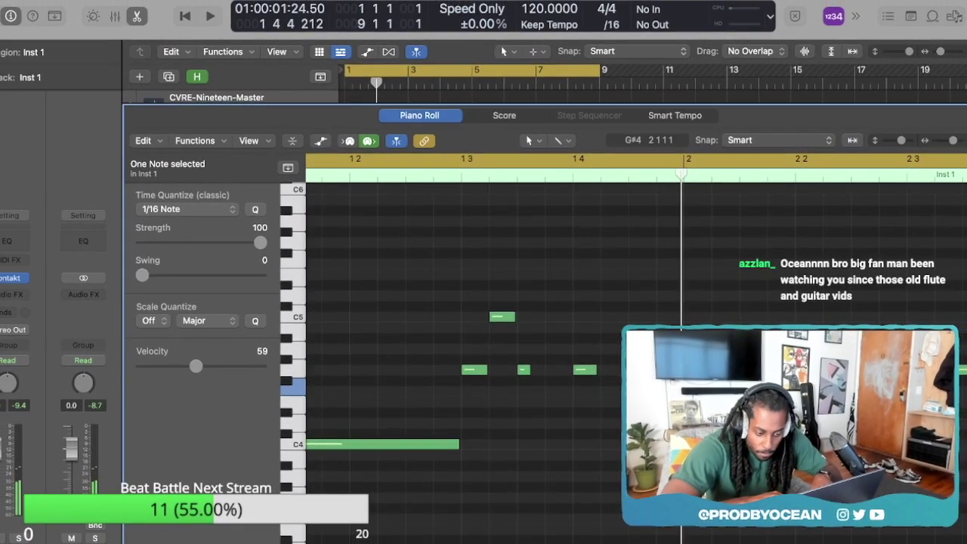
Step: Play back the Inst 1 part over the sample and close the Piano Roll
{"action": "key", "text": "space"}
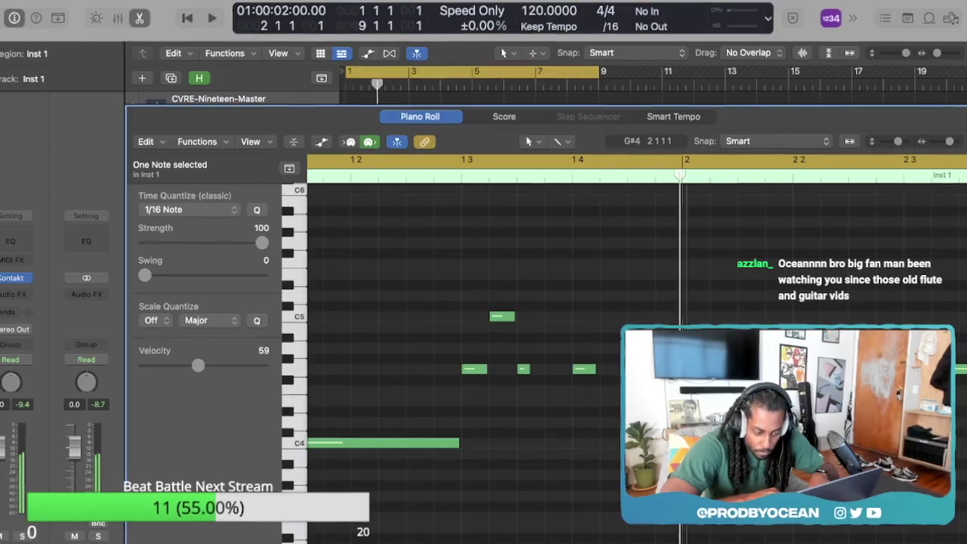
{"action": "key", "text": "space"}
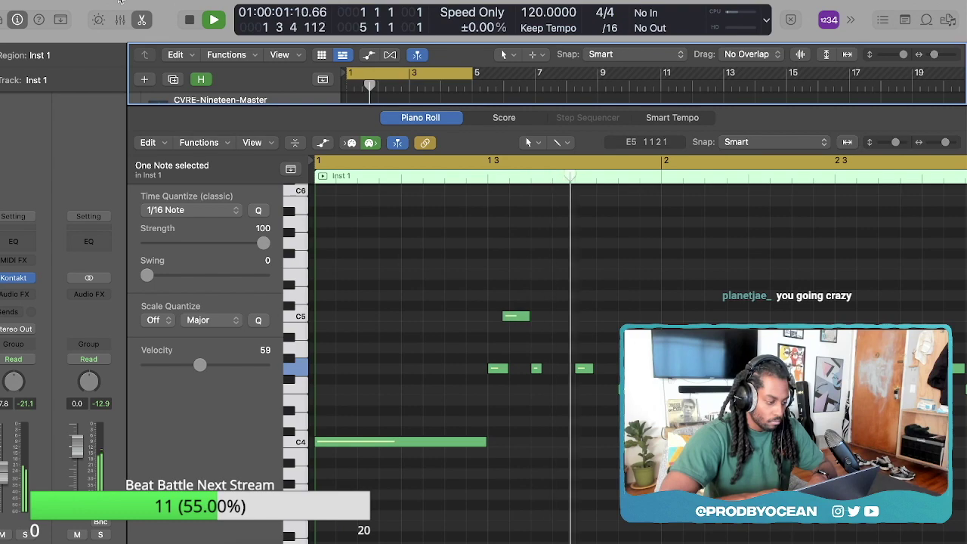
{"action": "left_click", "coordinate": [142, 19]}
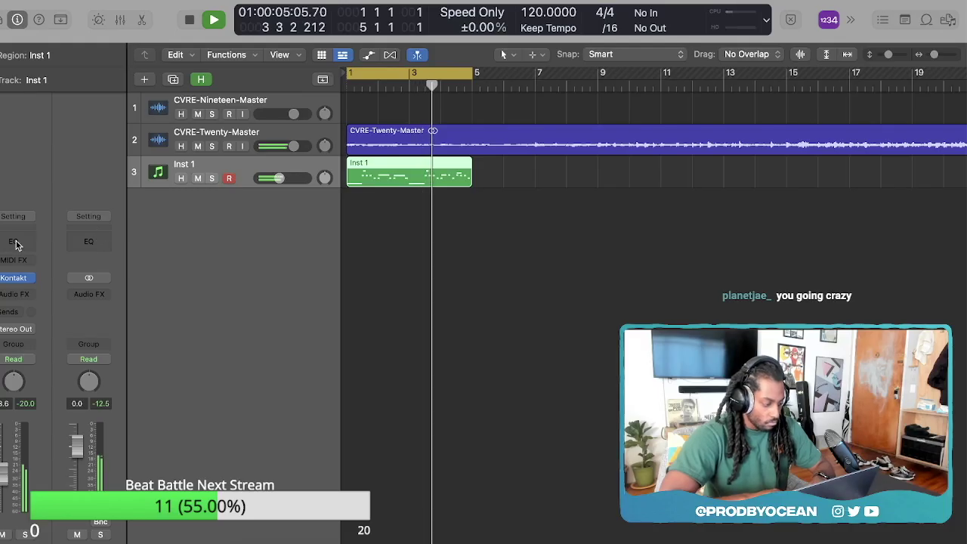
Step: Add a Channel EQ to the Inst 1 track and cut its low frequencies
{"action": "left_click", "coordinate": [15, 242]}
{"action": "left_click", "coordinate": [288, 208]}
{"action": "left_click_drag", "start_coordinate": [307, 322], "coordinate": [586, 269]}
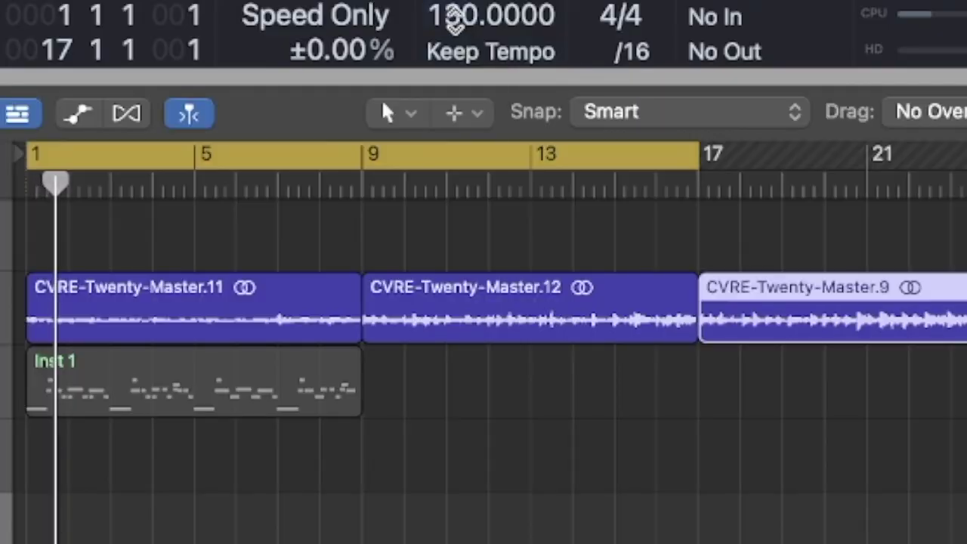
Step: Set the project tempo to 140
{"action": "double_click", "coordinate": [533, 13]}
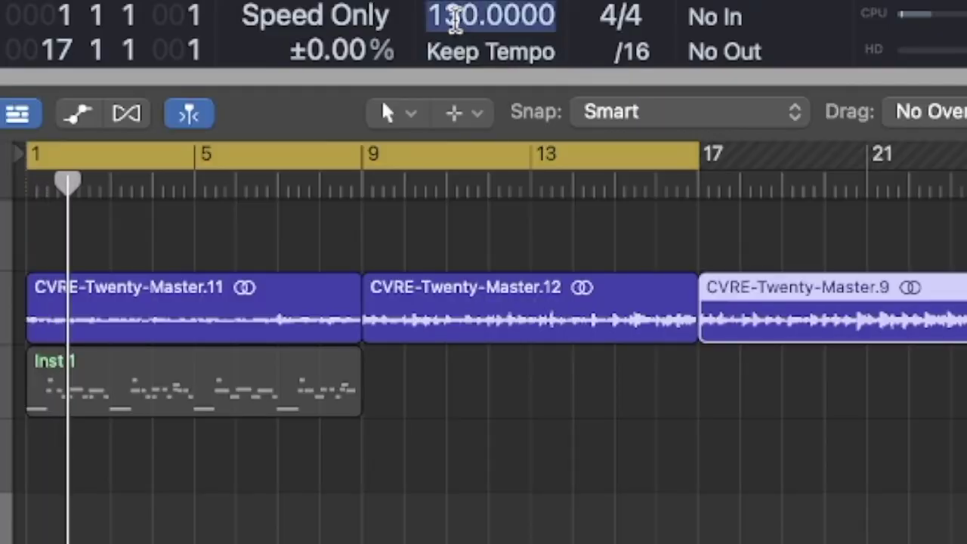
{"action": "type", "text": "140"}
{"action": "key", "text": "Return"}
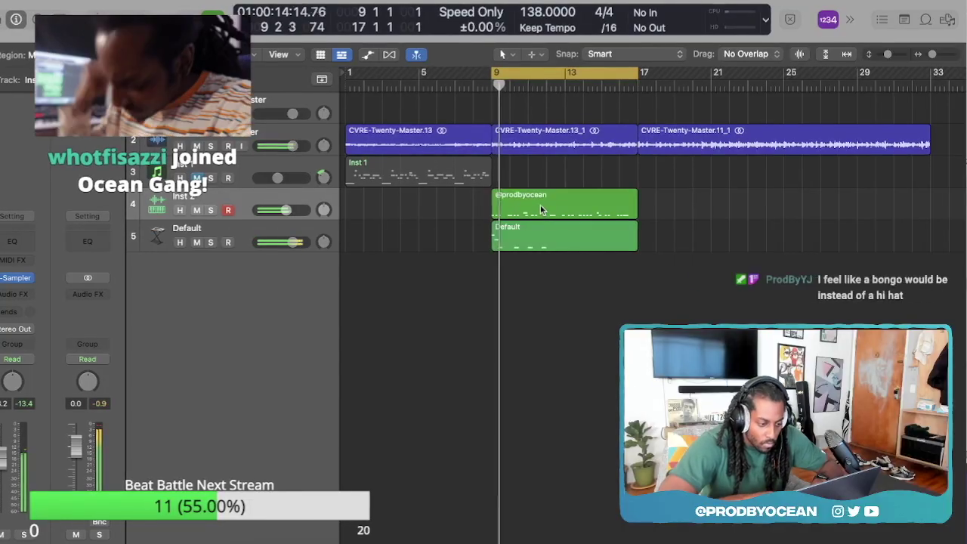
{"action": "double_click", "coordinate": [541, 209]}
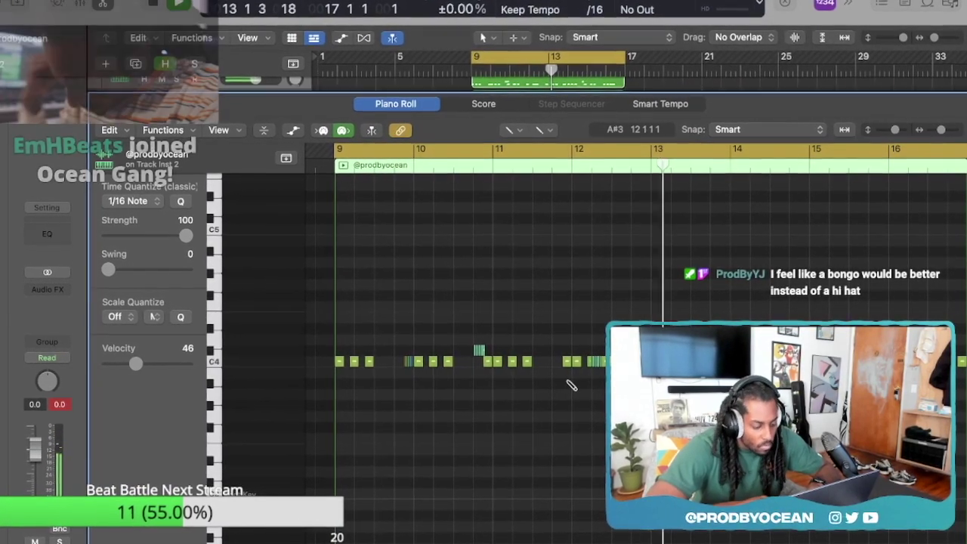
{"action": "key", "text": "shift+alt+Down"}
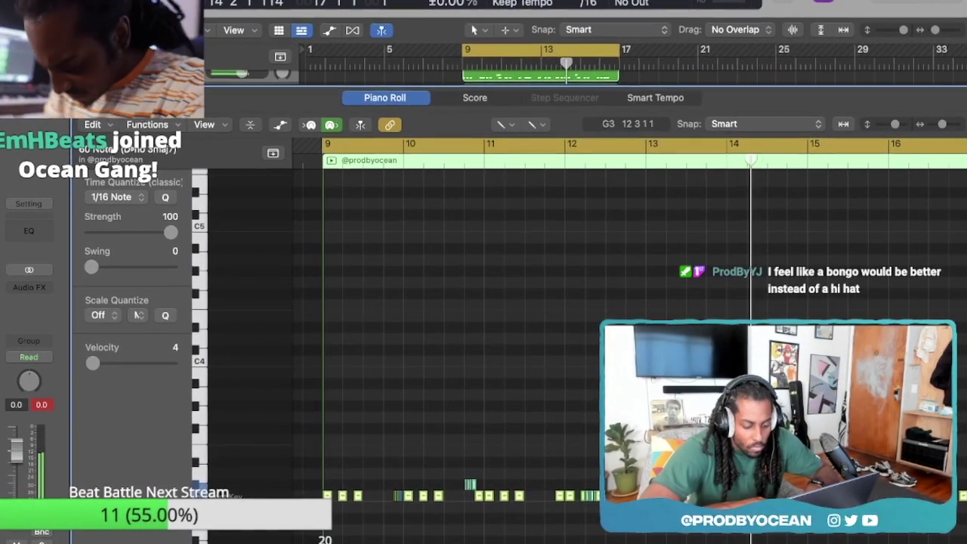
{"action": "key", "text": "space"}
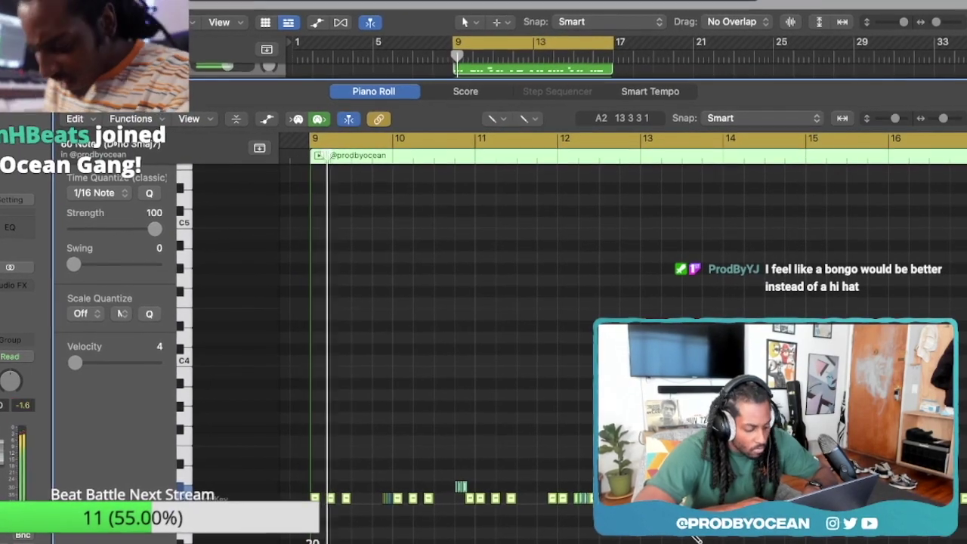
{"action": "key", "text": "shift+alt+Up"}
{"action": "key", "text": "x"}
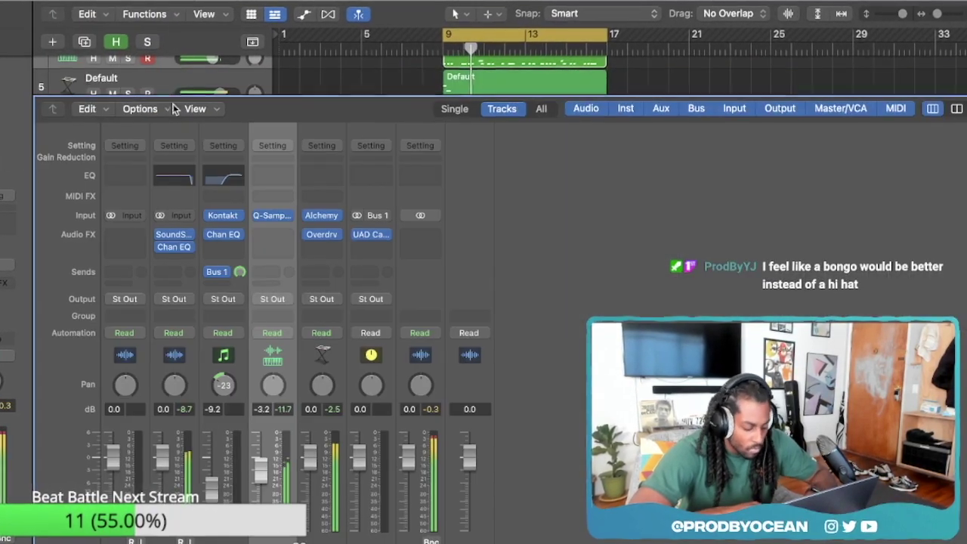
{"action": "key", "text": "x"}
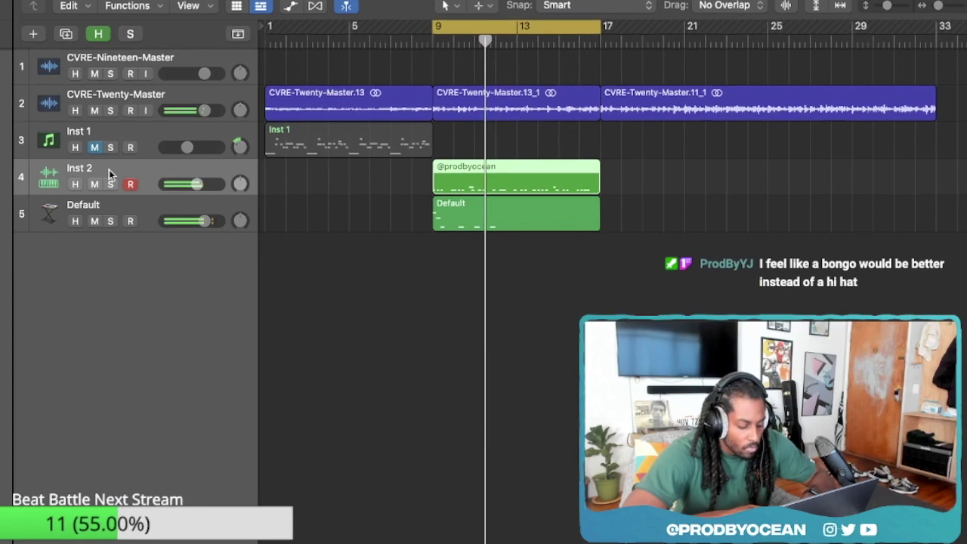
{"action": "key", "text": "super+d"}
{"action": "left_click_drag", "start_coordinate": [455, 182], "coordinate": [455, 214]}
{"action": "double_click", "coordinate": [445, 212]}
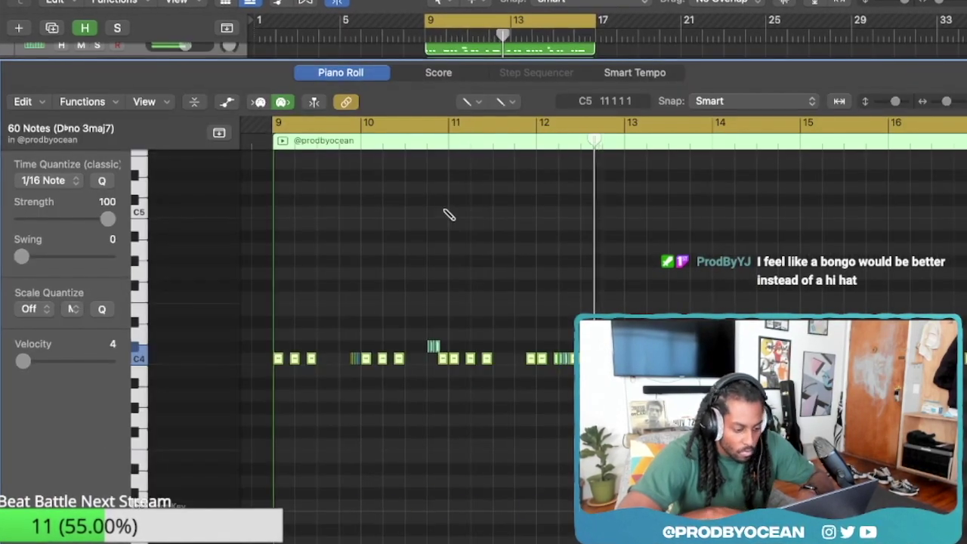
{"action": "key", "text": "p"}
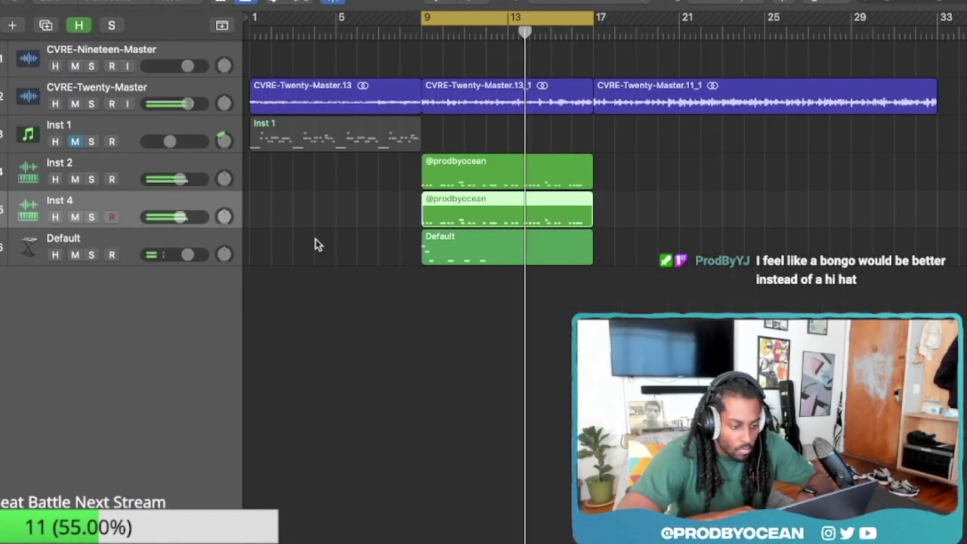
{"action": "left_click_drag", "start_coordinate": [179, 217], "coordinate": [171, 217]}
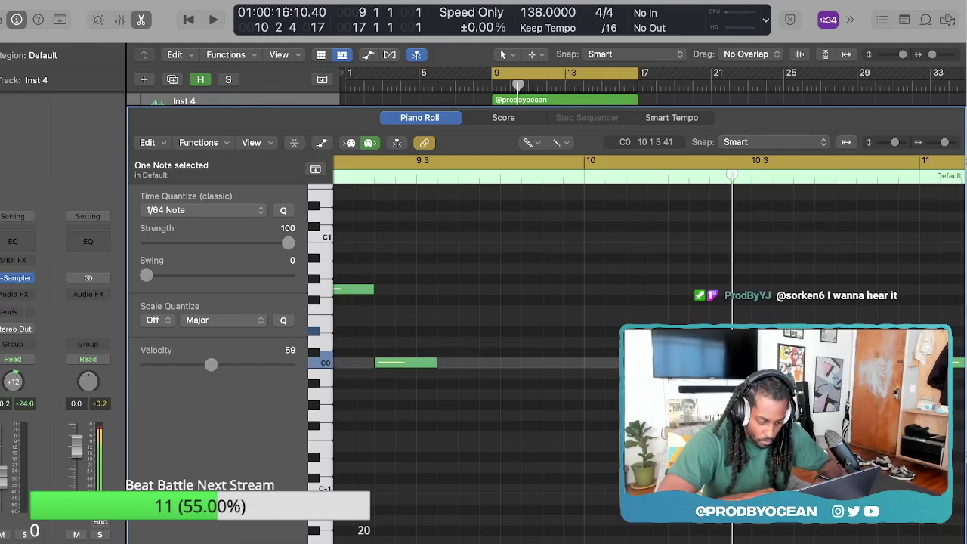
Step: Show the note velocities of the Default region and ramp them up steadily across the short C0 note roll in bar 10
{"action": "key", "text": "space"}
{"action": "left_click", "coordinate": [531, 142]}
{"action": "left_click", "coordinate": [556, 157]}
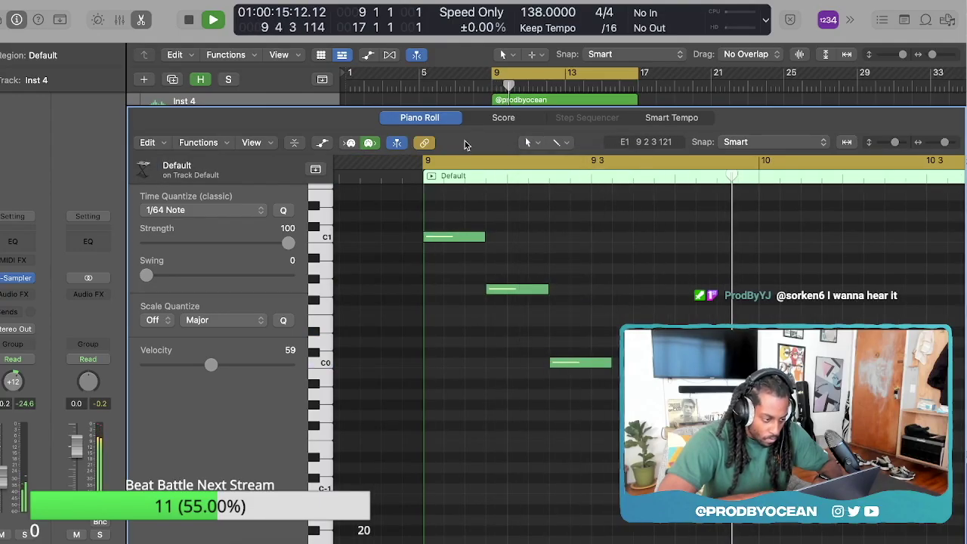
{"action": "left_click", "coordinate": [321, 142]}
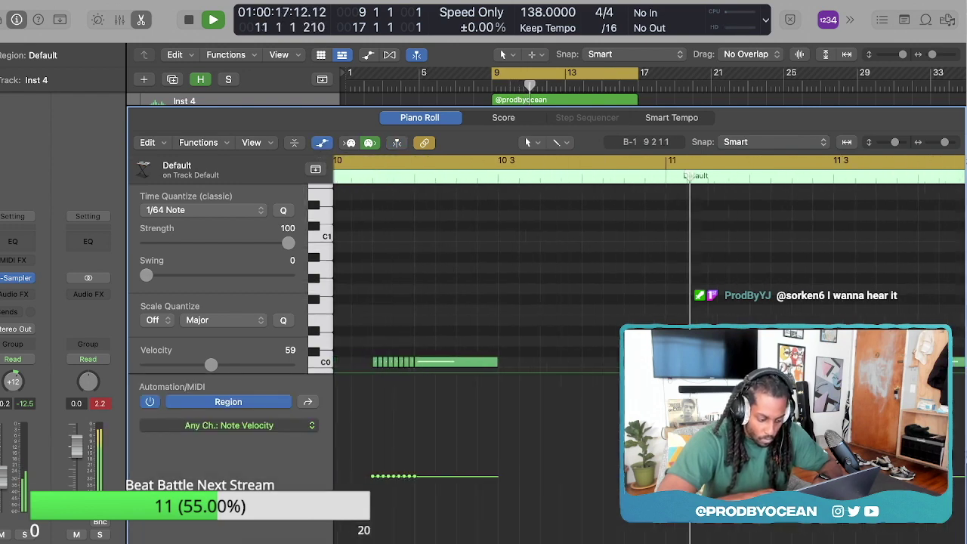
{"action": "left_click_drag", "start_coordinate": [563, 533], "coordinate": [606, 473]}
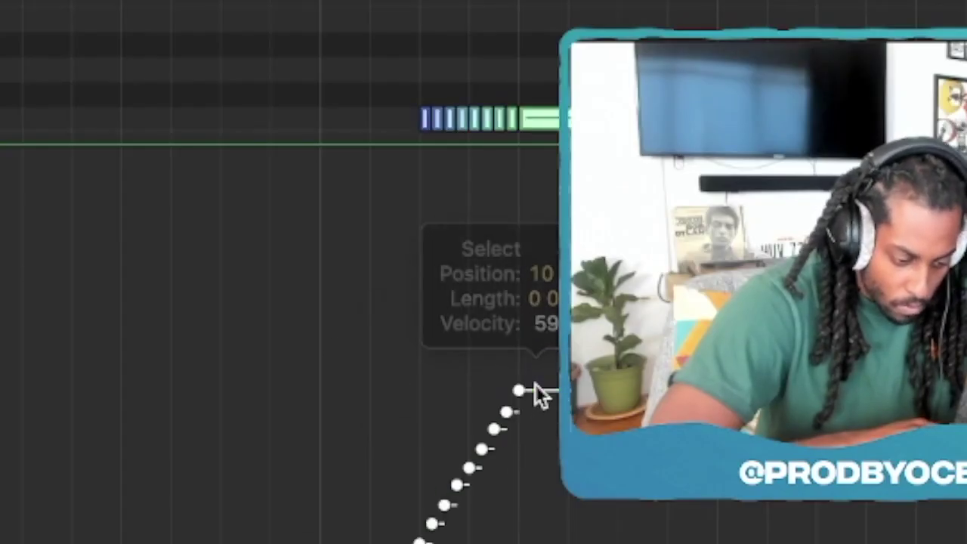
{"action": "key", "text": "space"}
{"action": "key", "text": "space"}
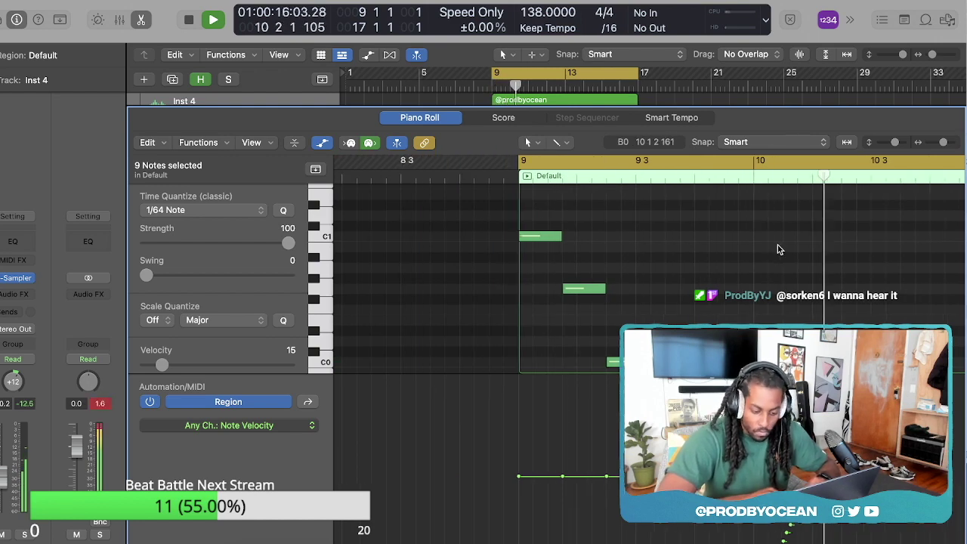
{"action": "key", "text": "super+Left"}
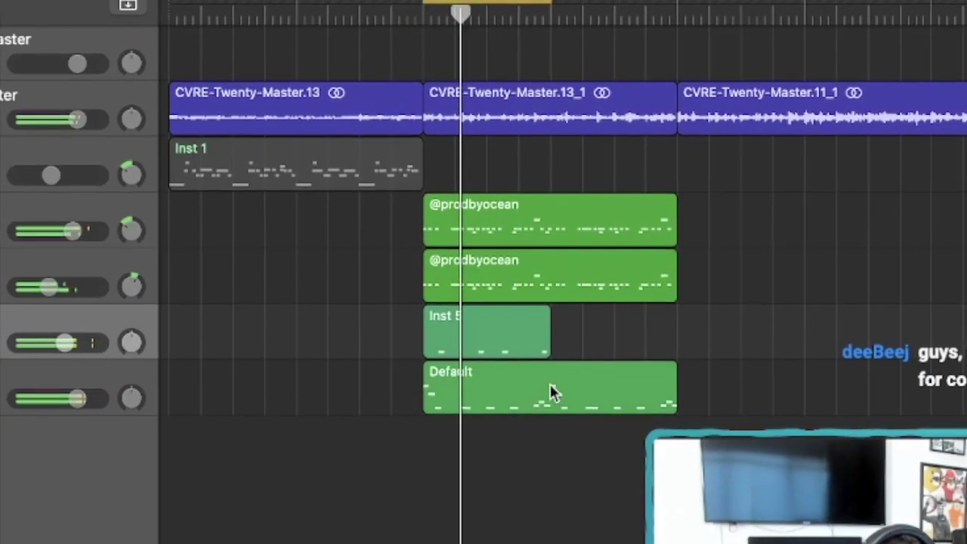
Step: Mute the Default track, and extend the Inst 5 region to bar 17 by repeating it and joining the copies
{"action": "left_click", "coordinate": [550, 392]}
{"action": "left_click", "coordinate": [51, 355]}
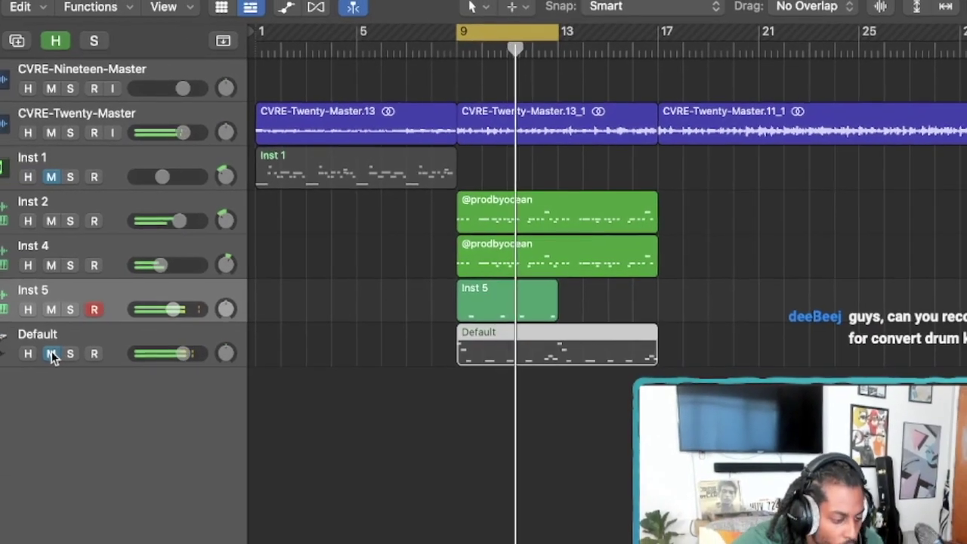
{"action": "left_click", "coordinate": [544, 317]}
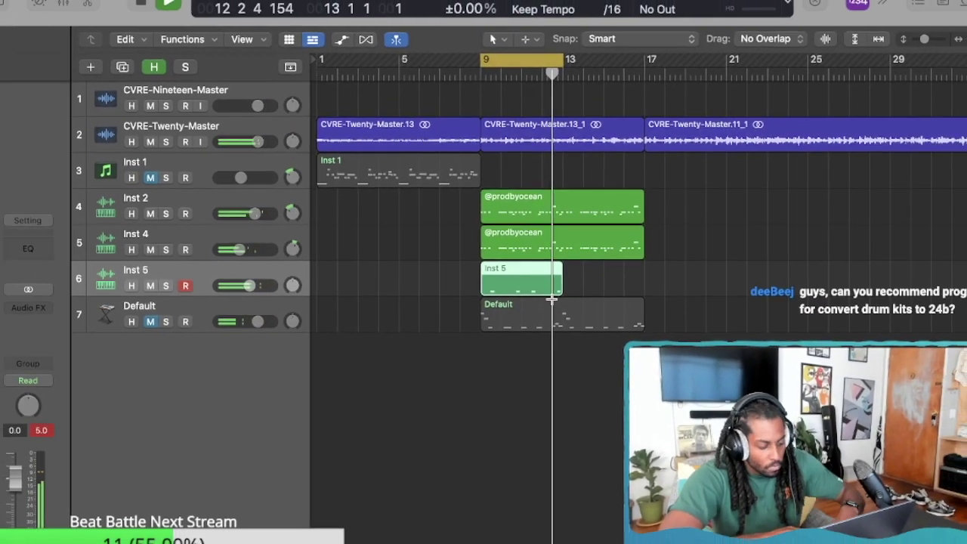
{"action": "key", "text": "super+r"}
{"action": "key", "text": "super+j"}
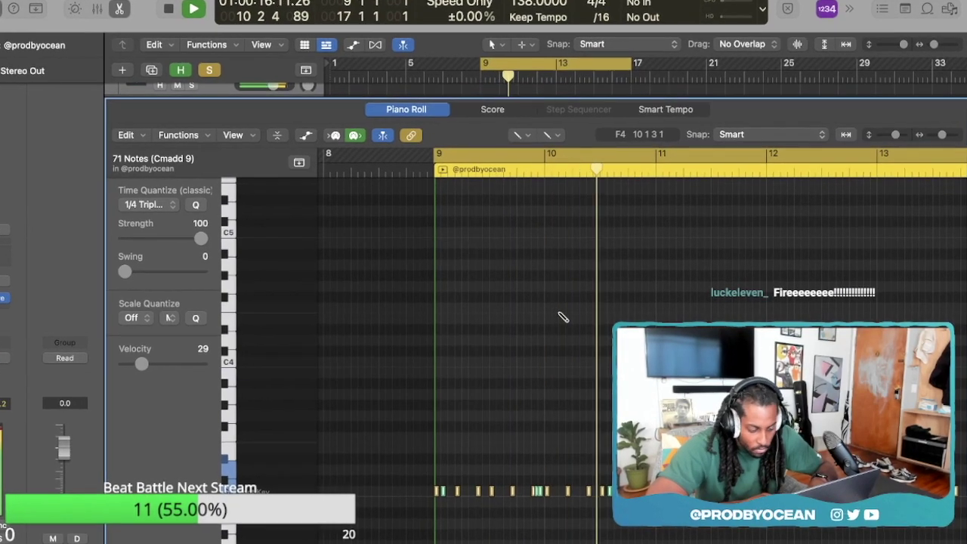
Step: Close the Piano Roll and select the Inst 2 region at bar 9
{"action": "key", "text": "e"}
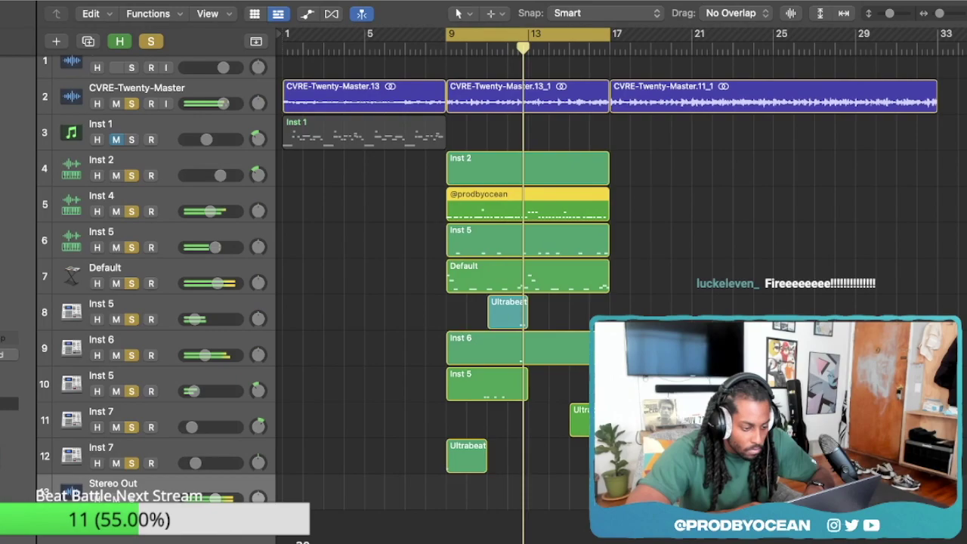
{"action": "left_click", "coordinate": [475, 155]}
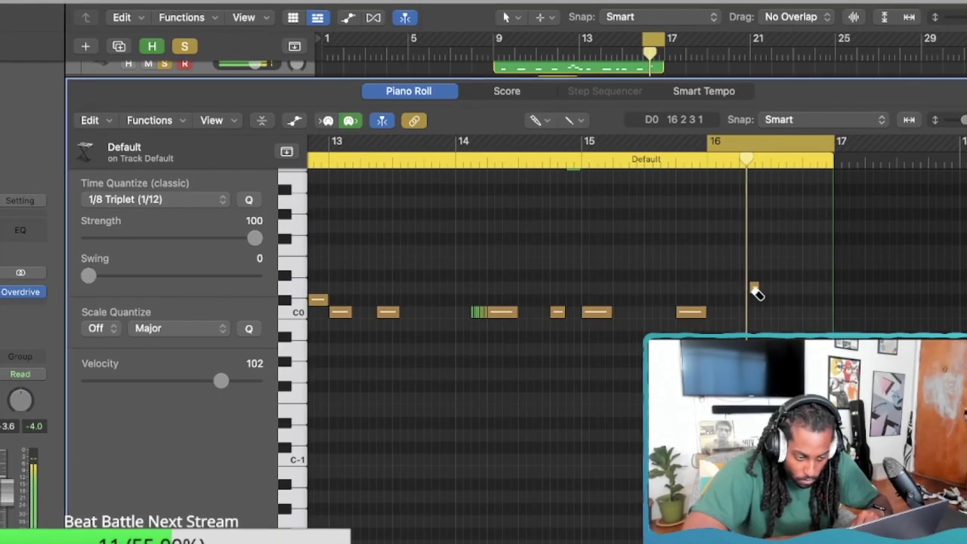
Step: Draw a run of six short C#0 notes from beat 3 of bar 16 to bar 17 in the Default region
{"action": "left_click", "coordinate": [747, 300]}
{"action": "left_click", "coordinate": [758, 300]}
{"action": "left_click", "coordinate": [769, 300]}
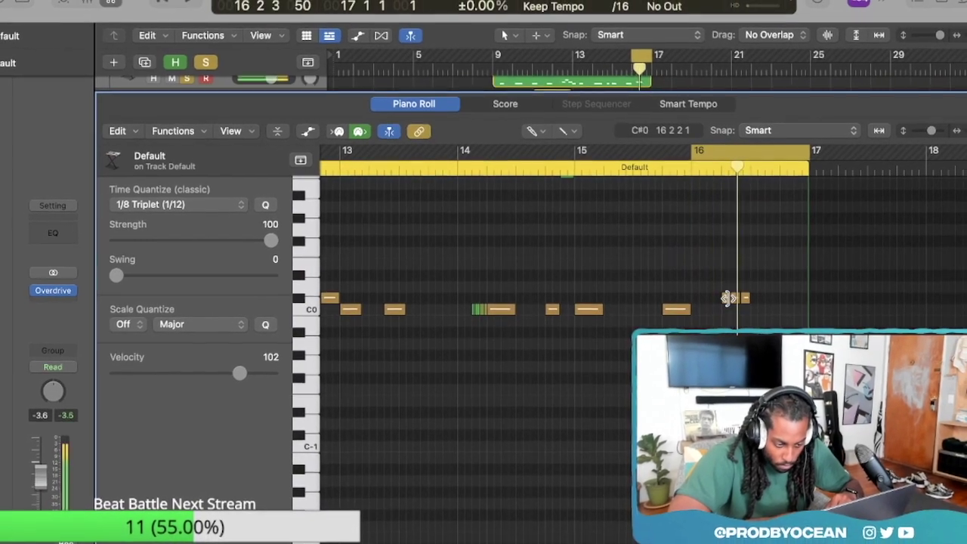
{"action": "key", "text": "BackSpace"}
{"action": "left_click", "coordinate": [751, 297]}
{"action": "left_click", "coordinate": [761, 297]}
{"action": "left_click", "coordinate": [772, 297]}
{"action": "left_click", "coordinate": [783, 297]}
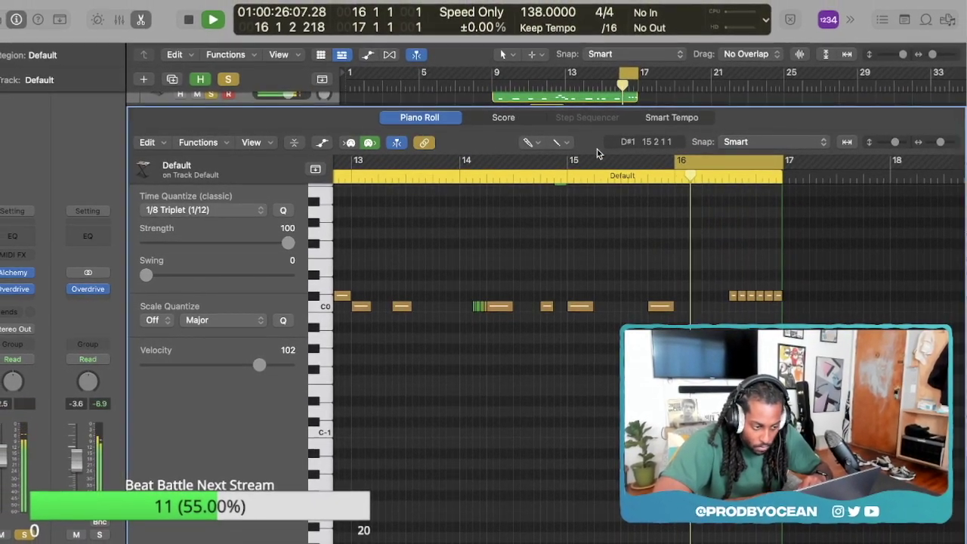
Step: Split the third C#0 note of the bar 16 run into two equal halves with the Scissors tool
{"action": "left_click", "coordinate": [532, 141]}
{"action": "left_click", "coordinate": [434, 182]}
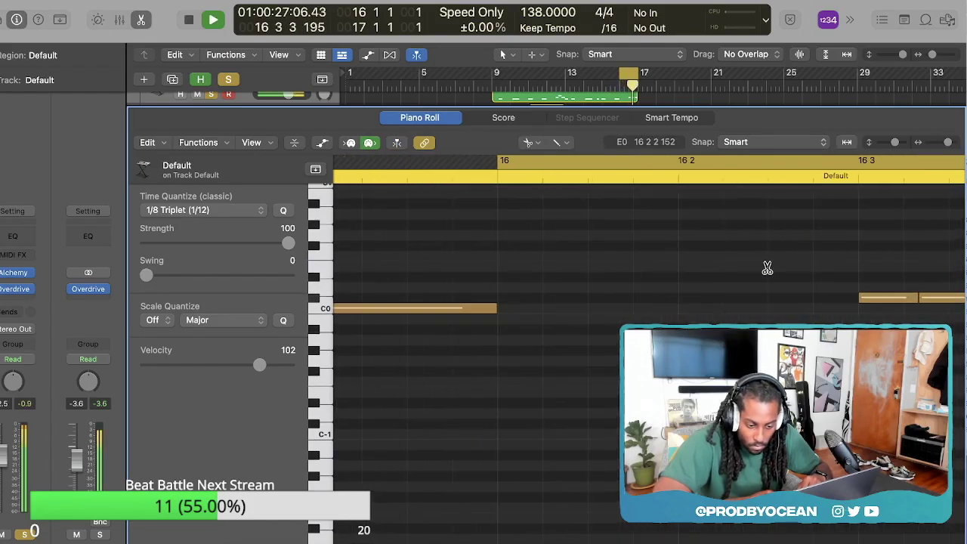
{"action": "key", "text": "space"}
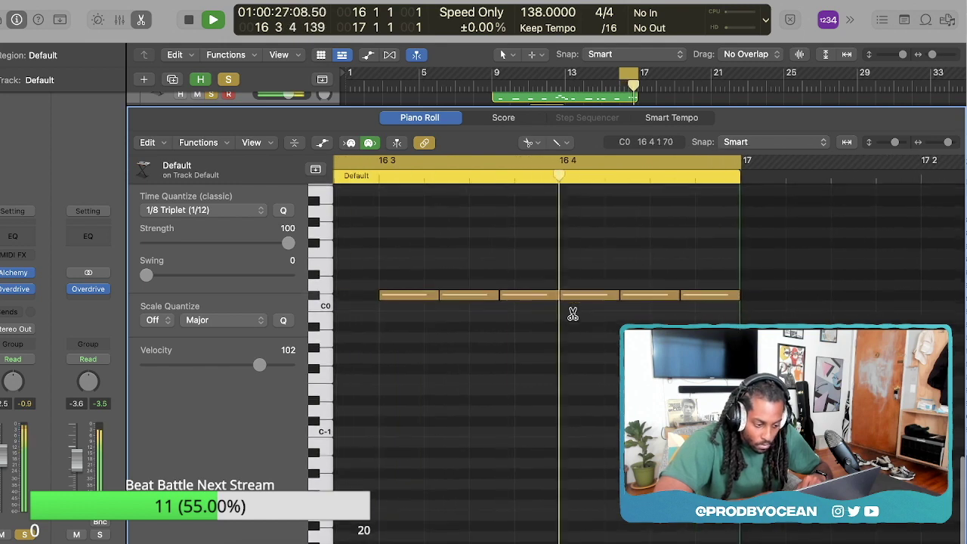
{"action": "key", "text": "space"}
{"action": "key", "text": "space"}
{"action": "scroll", "coordinate": [662, 290], "scroll_direction": "down", "scroll_amount": 3}
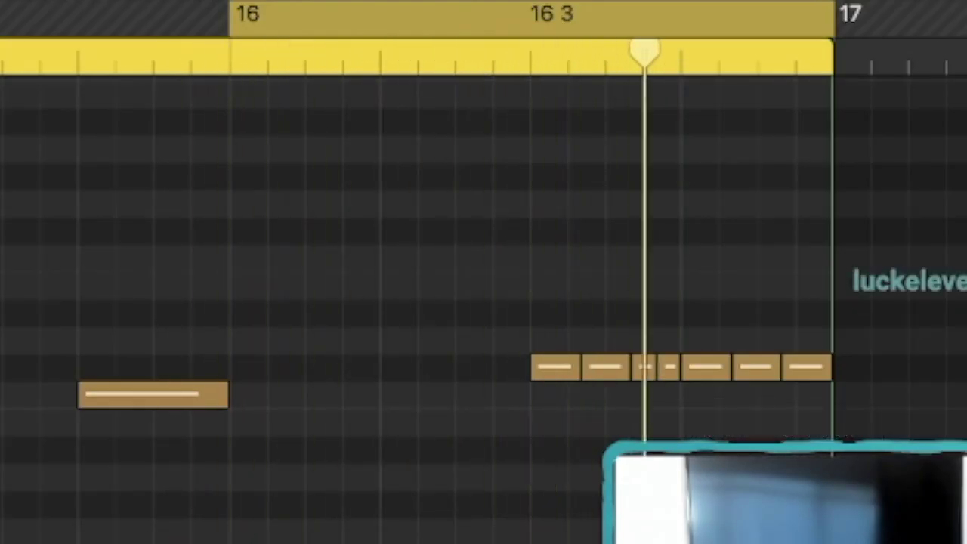
Step: Delete the C#0 note on beat 4 of bar 16 and raise the note following it to C#1
{"action": "key", "text": "t"}
{"action": "left_click", "coordinate": [397, 9]}
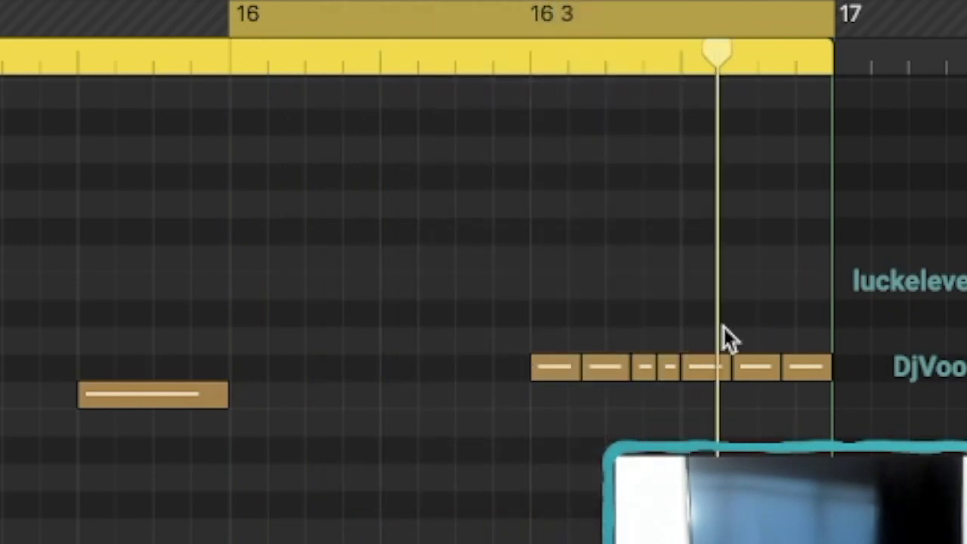
{"action": "key", "text": "Delete"}
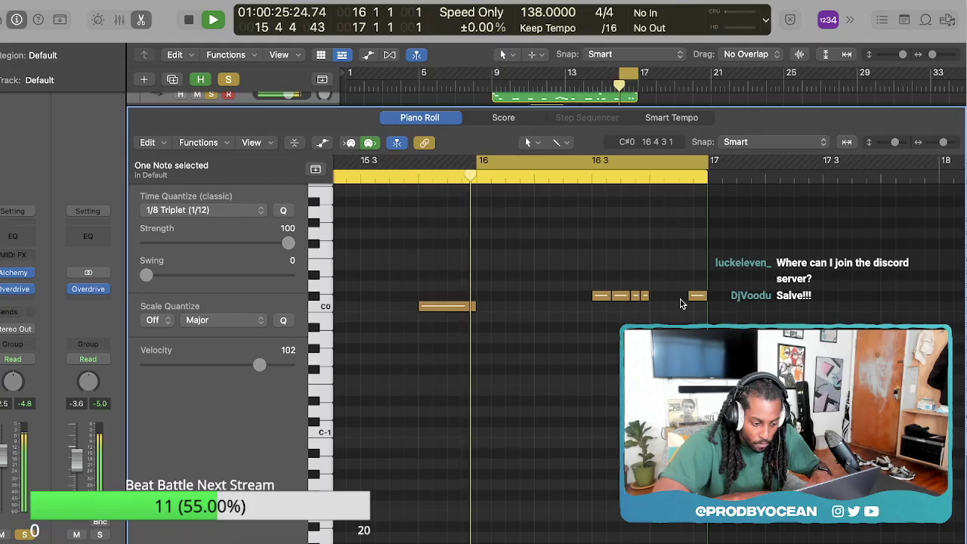
{"action": "scroll", "coordinate": [745, 428], "scroll_direction": "up", "scroll_amount": 3}
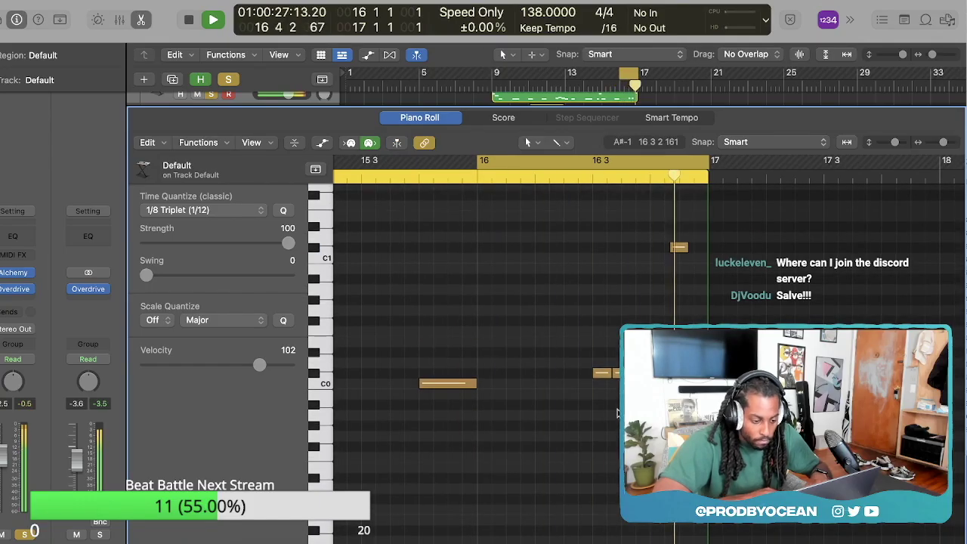
{"action": "scroll", "coordinate": [605, 311], "scroll_direction": "up", "scroll_amount": 3}
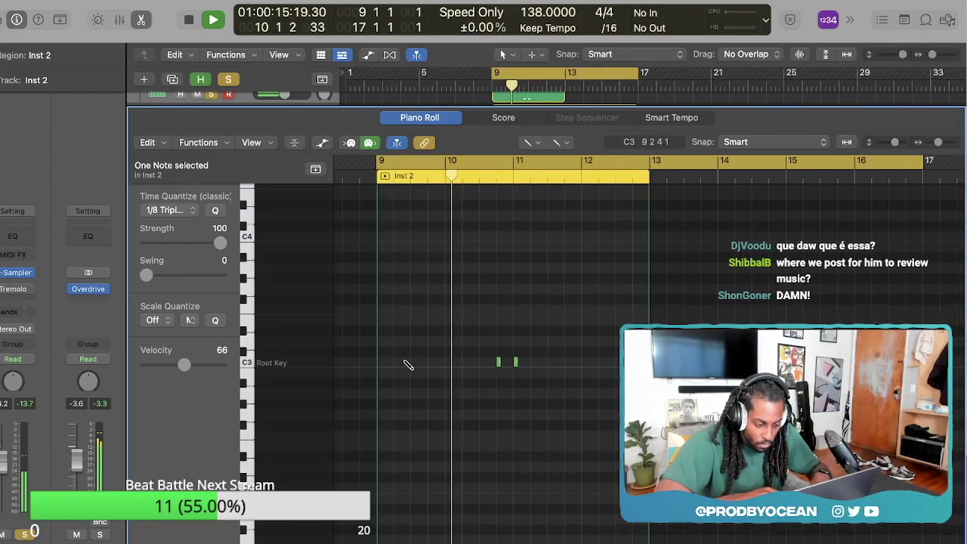
Step: Examine the C3 notes around bar 11 in the Inst 2 region and close the Piano Roll
{"action": "key", "text": "super+Right"}
{"action": "key", "text": "super+Right"}
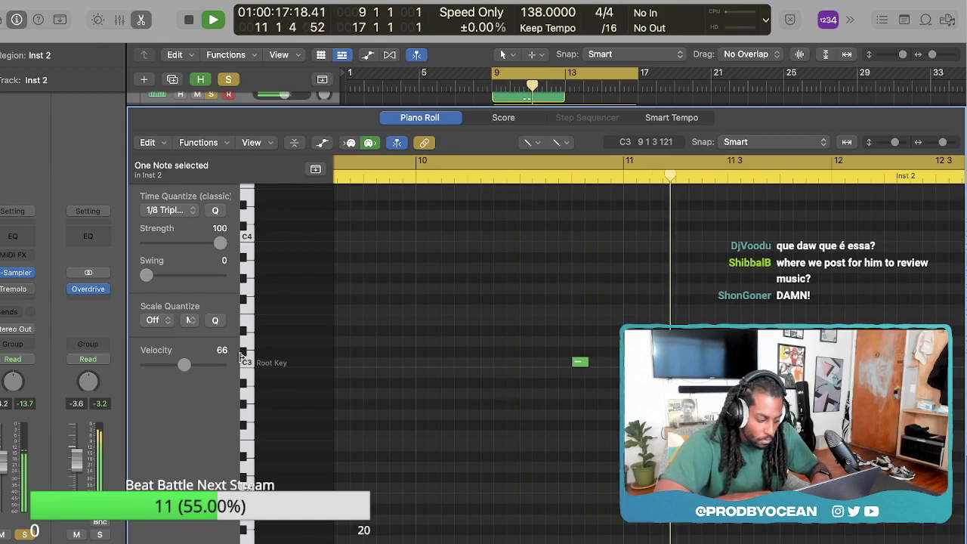
{"action": "key", "text": "p"}
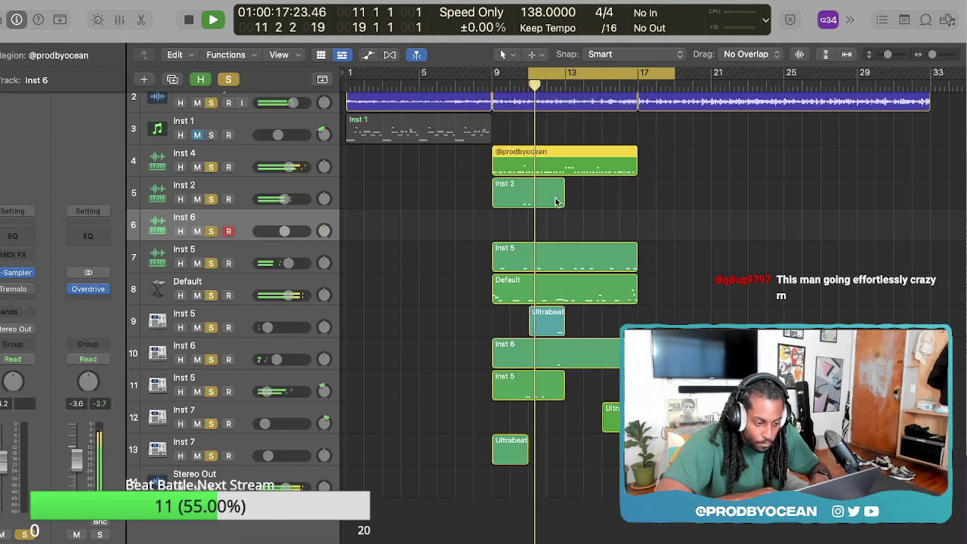
Step: Review the end of the Inst 2 region in the Piano Roll and repeat the region from bar 13 to bar 17
{"action": "double_click", "coordinate": [555, 201]}
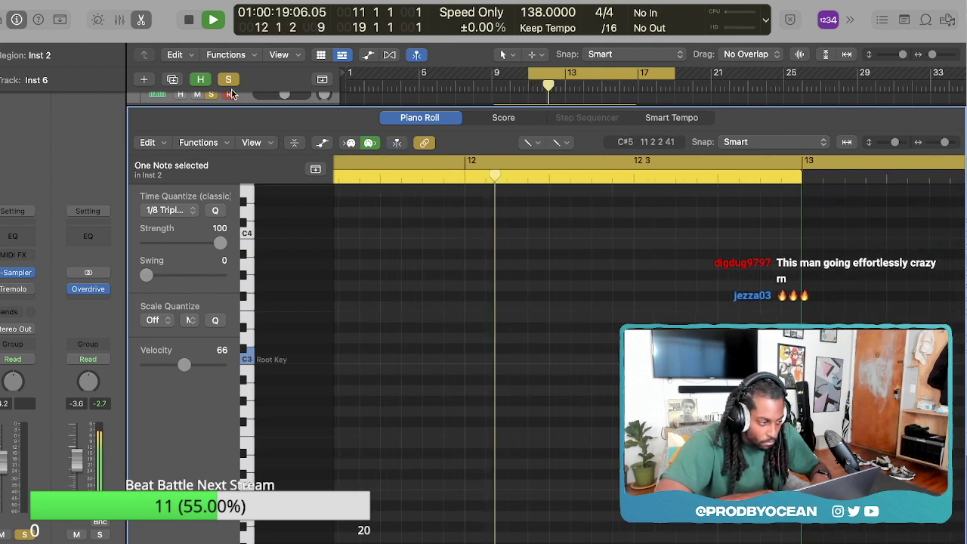
{"action": "left_click", "coordinate": [140, 21]}
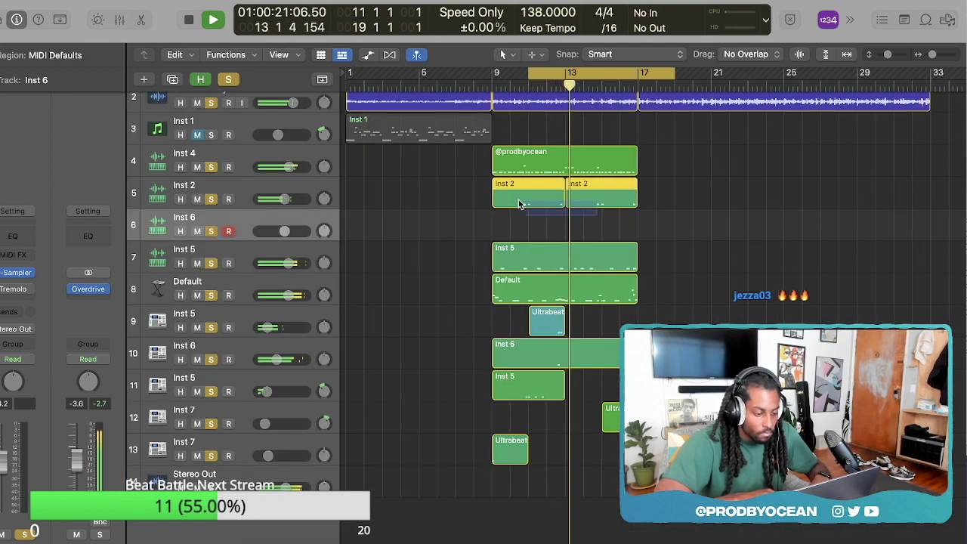
Step: Open the Inst 6 region in the Piano Roll, replace the track's Tremolo with an Echo and set its delay note to 1/2
{"action": "key", "text": "e"}
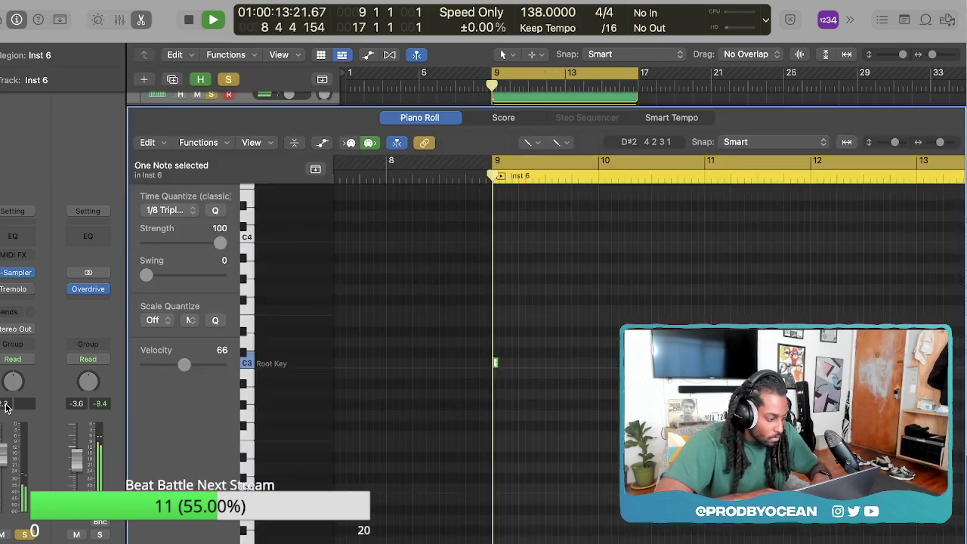
{"action": "left_click", "coordinate": [13, 290]}
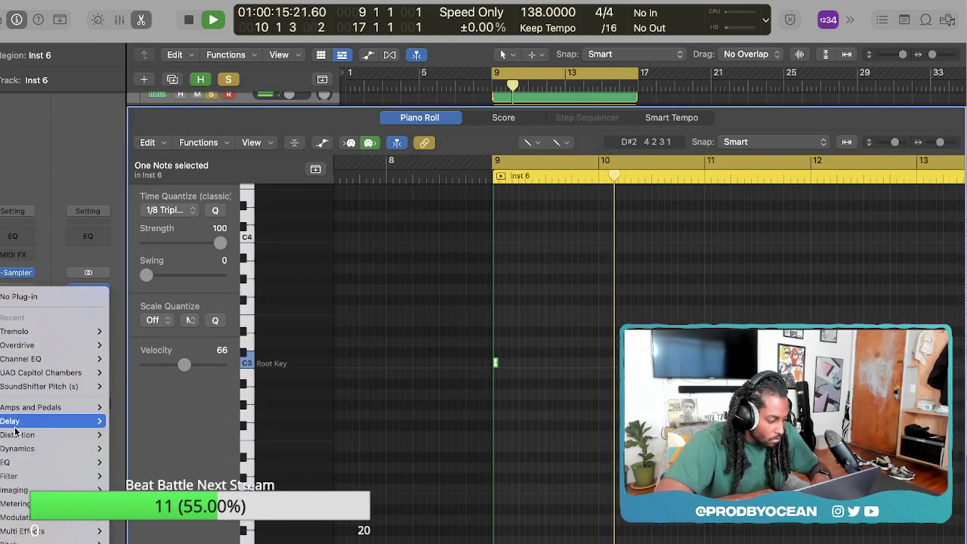
{"action": "left_click", "coordinate": [208, 436]}
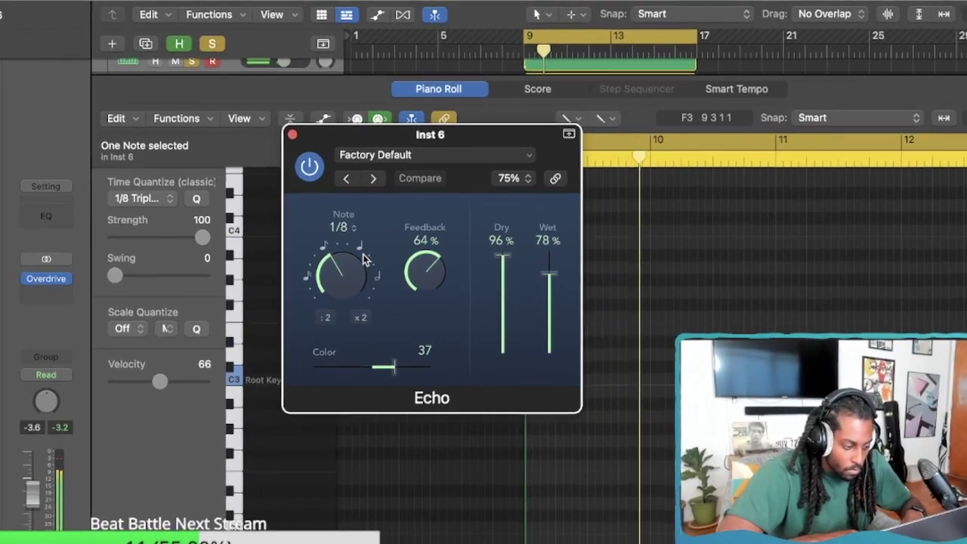
{"action": "left_click_drag", "start_coordinate": [340, 272], "coordinate": [358, 160]}
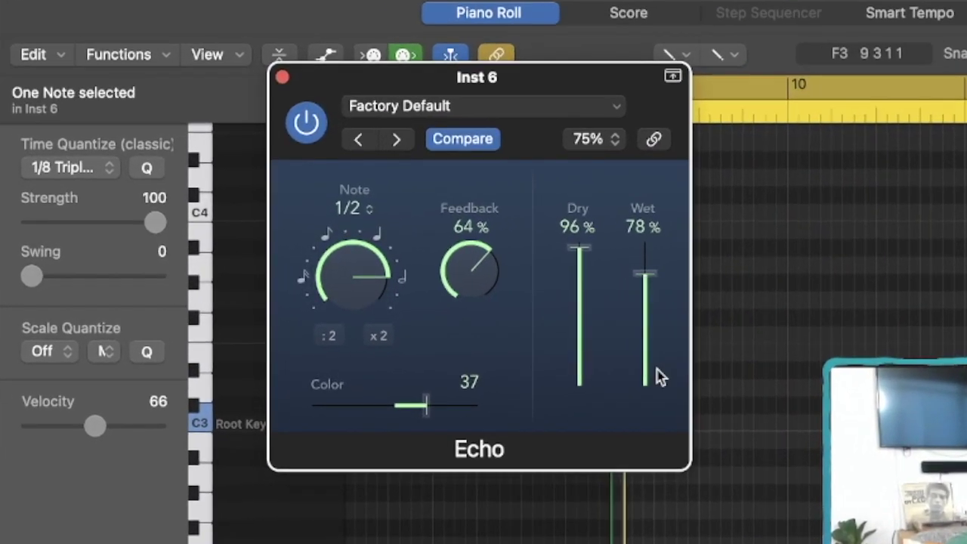
{"action": "left_click_drag", "start_coordinate": [631, 374], "coordinate": [612, 353]}
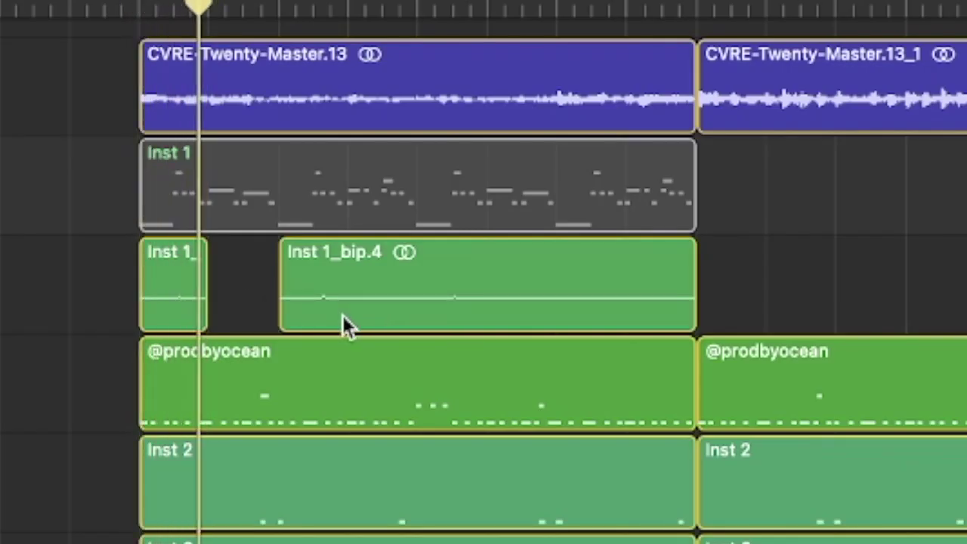
Step: Cut bars 12, 14 and 16 out of the Inst 1_bip audio so that only the odd bars keep a region
{"action": "left_click_drag", "start_coordinate": [344, 314], "coordinate": [415, 318]}
{"action": "key", "text": "Delete"}
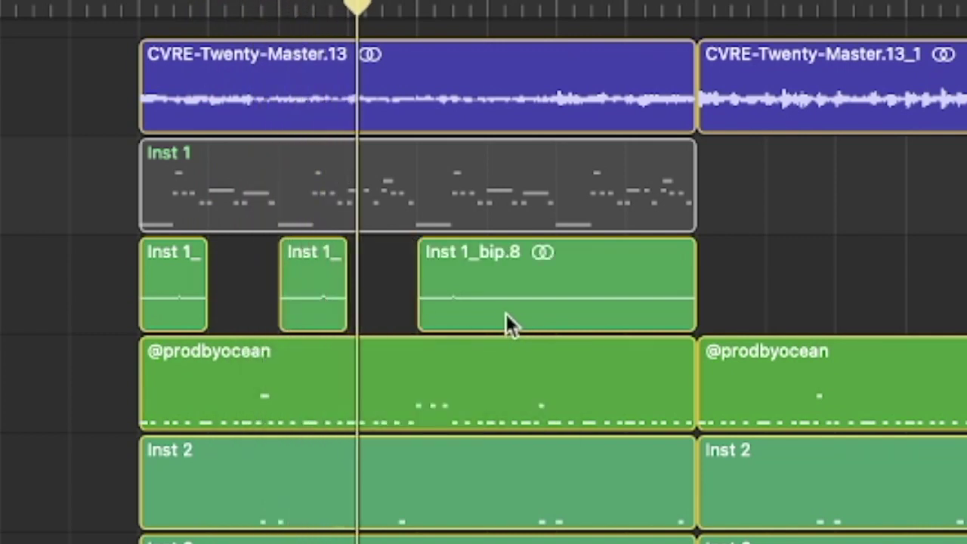
{"action": "left_click_drag", "start_coordinate": [492, 316], "coordinate": [558, 317]}
{"action": "key", "text": "Delete"}
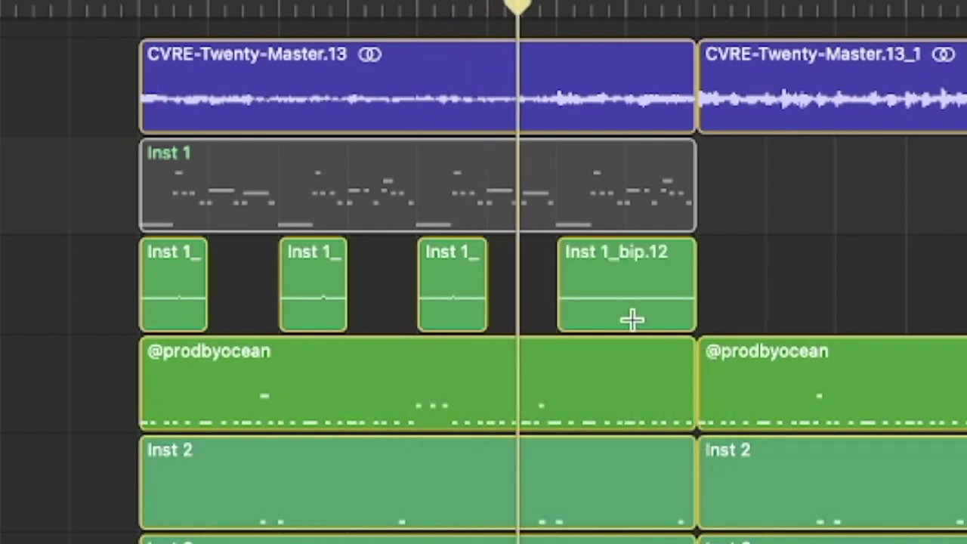
{"action": "left_click_drag", "start_coordinate": [641, 322], "coordinate": [690, 320]}
{"action": "left_click", "coordinate": [653, 296]}
{"action": "key", "text": "Delete"}
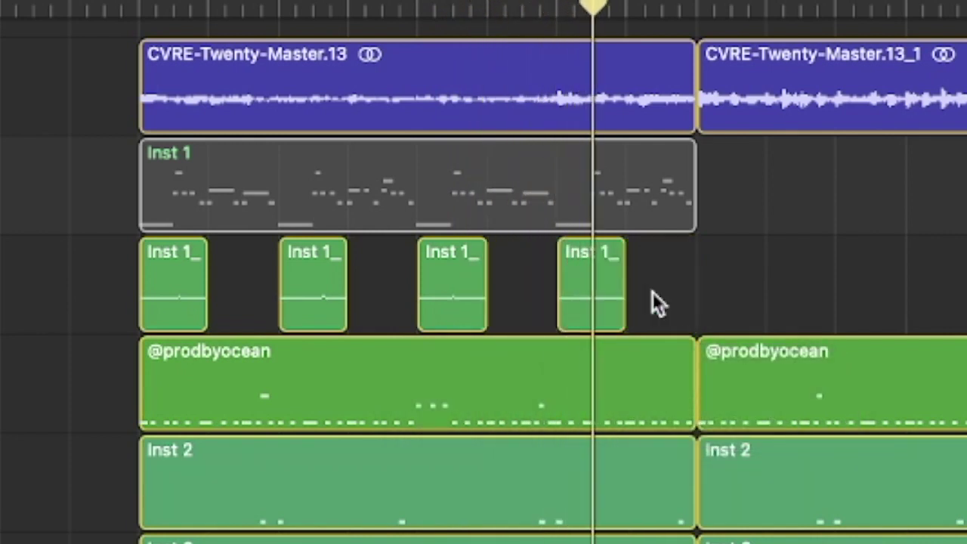
Step: Pan the Inst 1_bip track to +37 during playback
{"action": "key", "text": "space"}
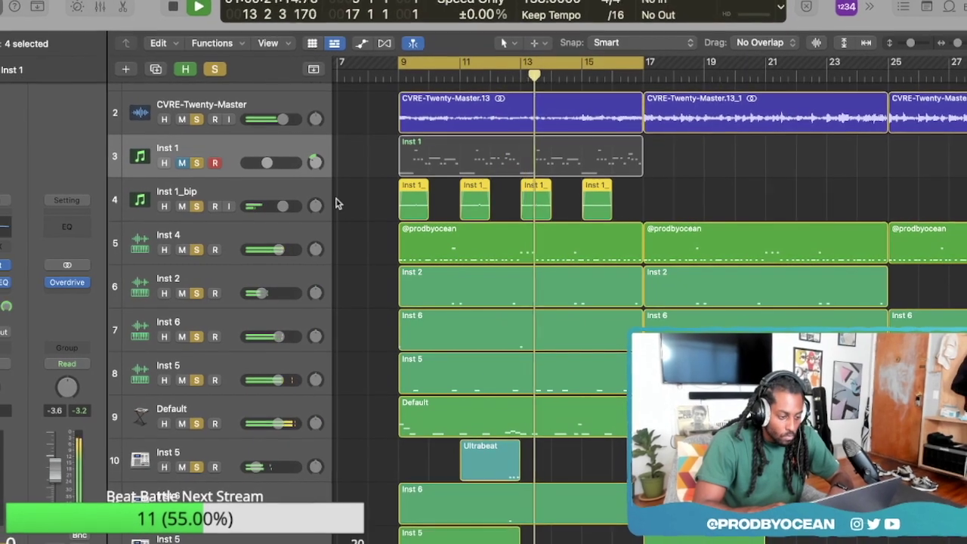
{"action": "mouse_move", "coordinate": [290, 214]}
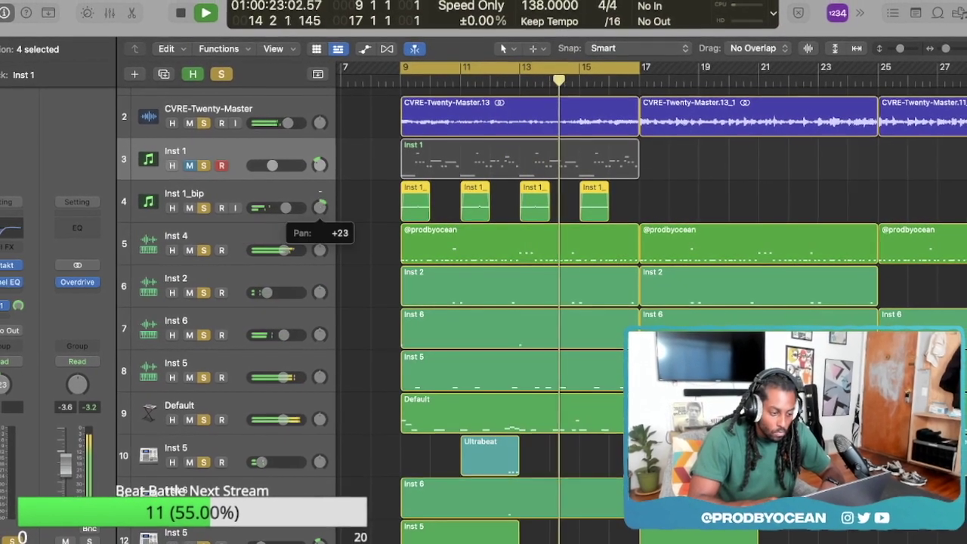
{"action": "left_click_drag", "start_coordinate": [321, 207], "coordinate": [320, 190]}
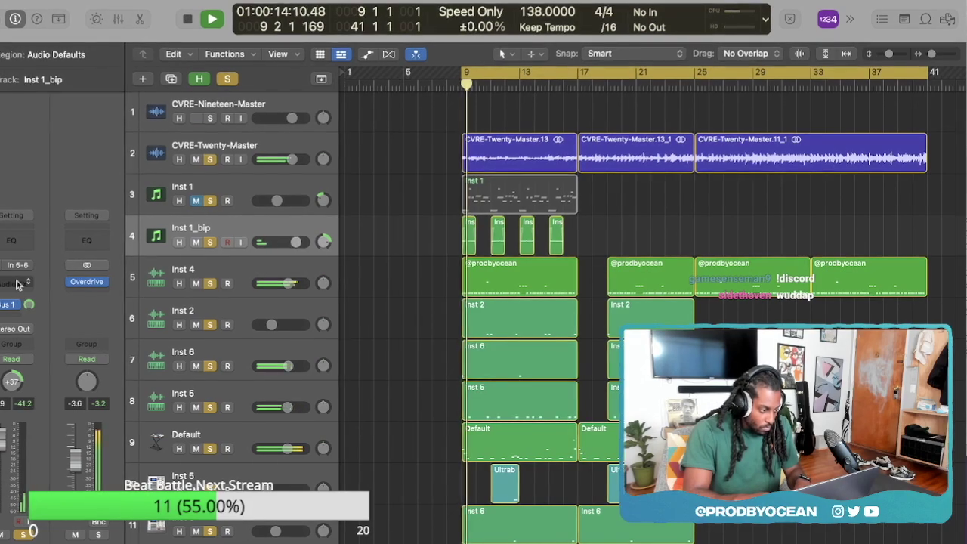
Step: Insert a Tremolo on the Inst 1_bip track, adjust two of its controls and close the plug-in window
{"action": "left_click", "coordinate": [18, 283]}
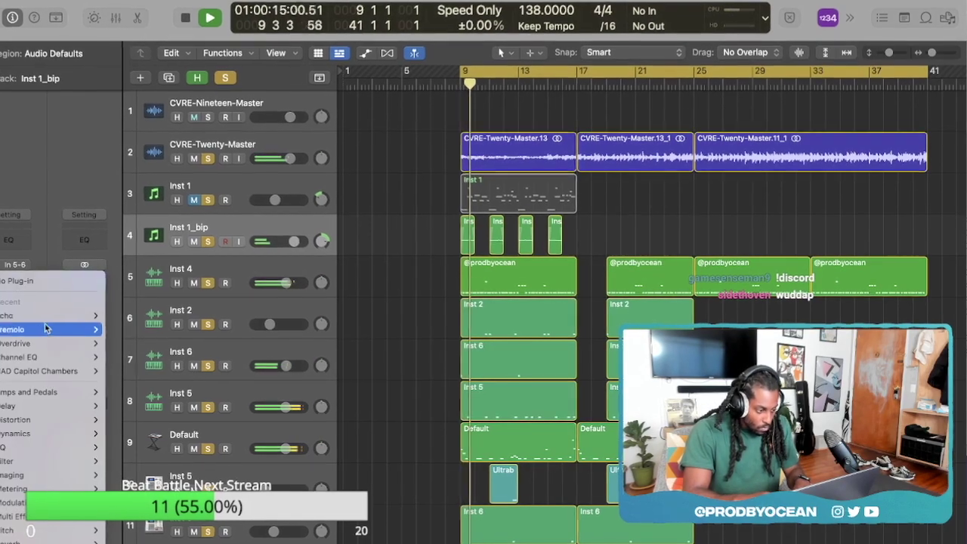
{"action": "left_click", "coordinate": [119, 342]}
{"action": "mouse_move", "coordinate": [346, 376]}
{"action": "left_mouse_down"}
{"action": "mouse_move", "coordinate": [349, 366]}
{"action": "mouse_move", "coordinate": [333, 371]}
{"action": "left_mouse_up"}
{"action": "left_click_drag", "start_coordinate": [317, 270], "coordinate": [313, 281]}
{"action": "left_click", "coordinate": [236, 130]}
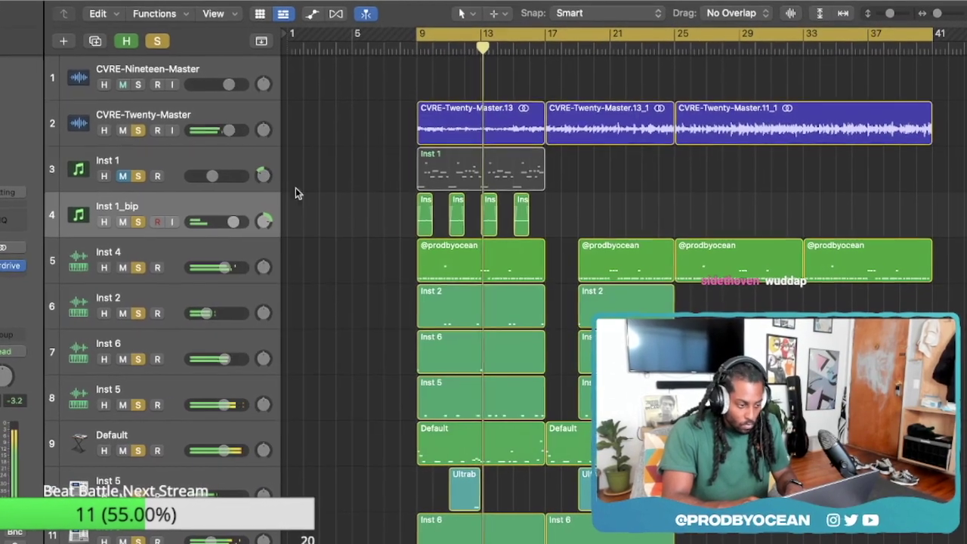